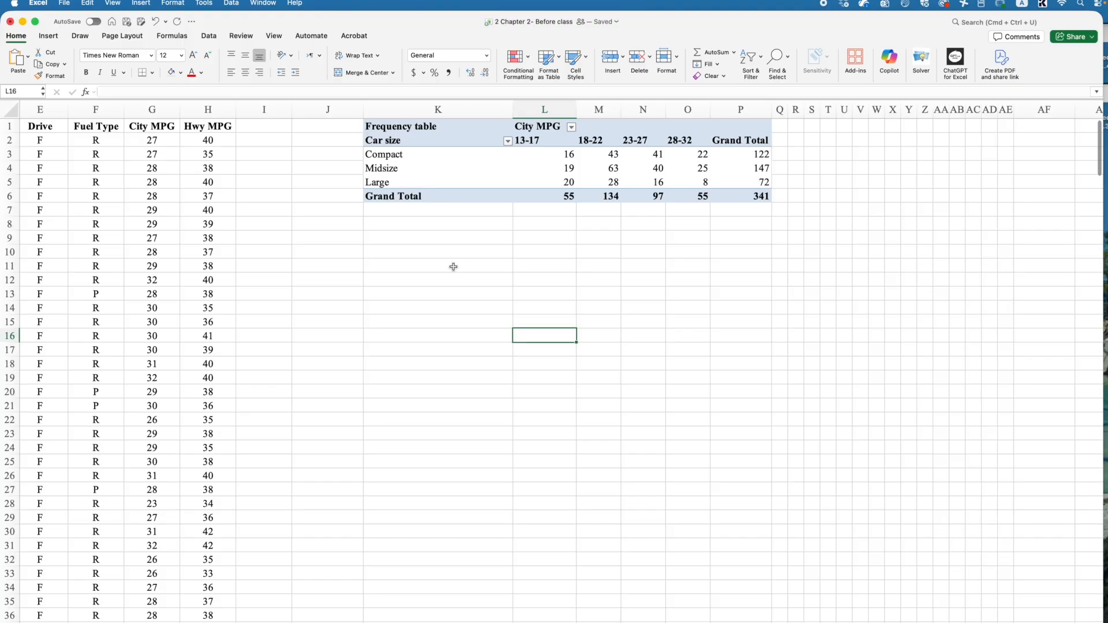
Step: Center-align all cells of the frequency pivot table
left_click_drag(397, 124, 752, 196)
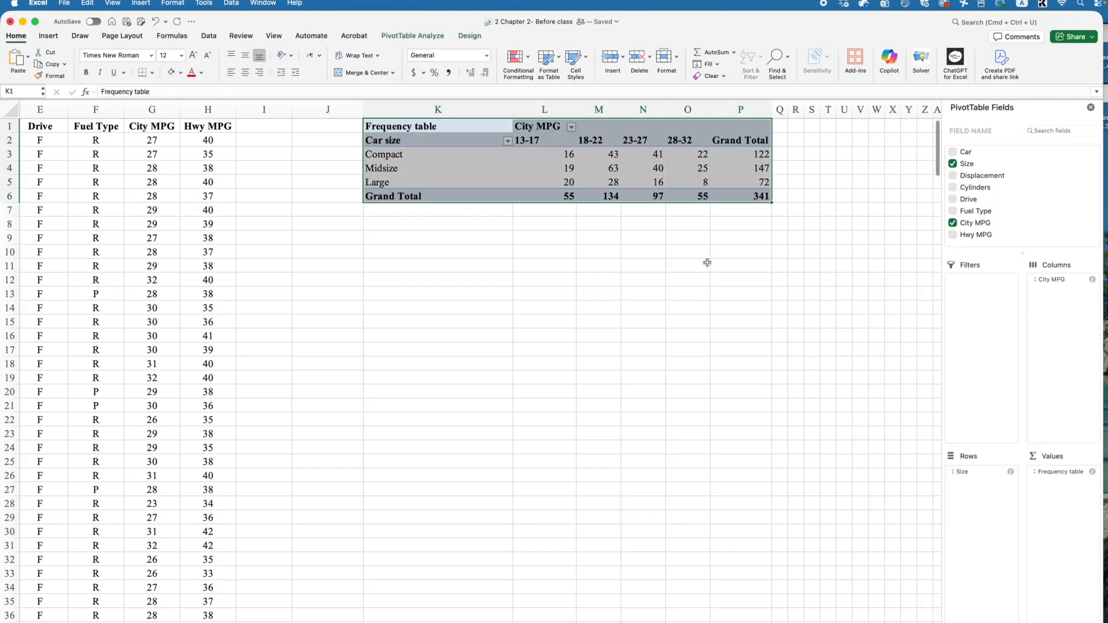
left_click(687, 265)
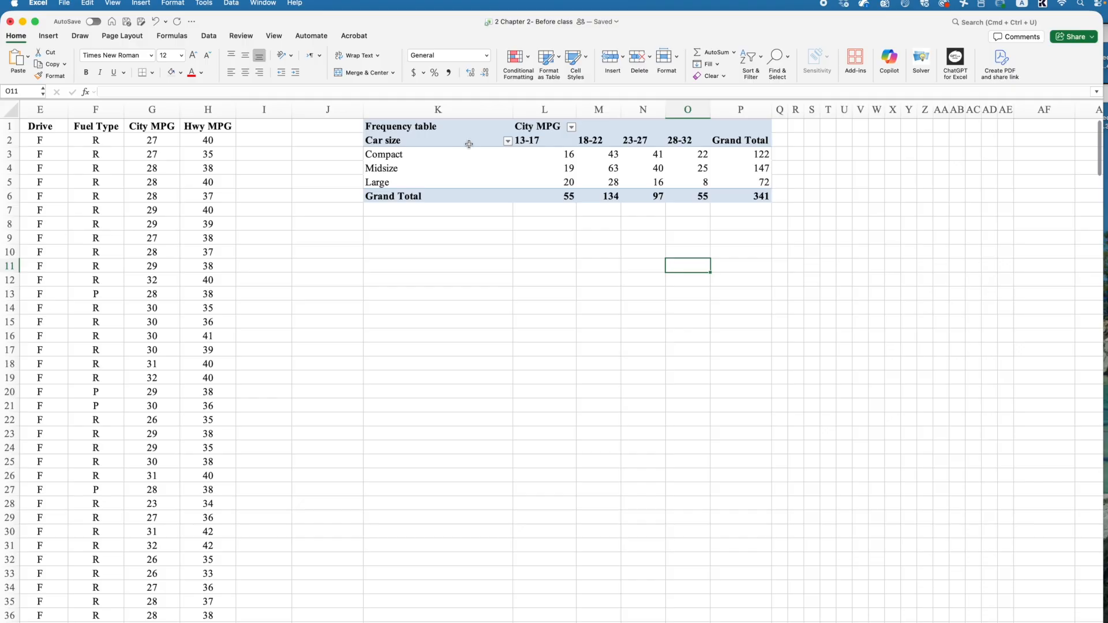
left_click_drag(396, 127, 750, 197)
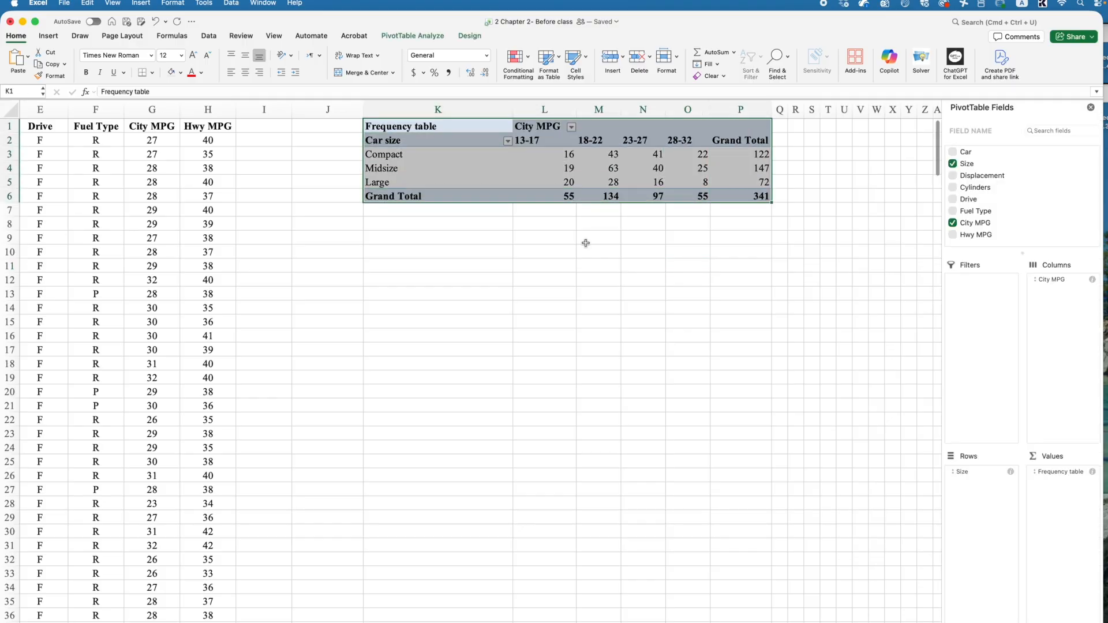
left_click(246, 72)
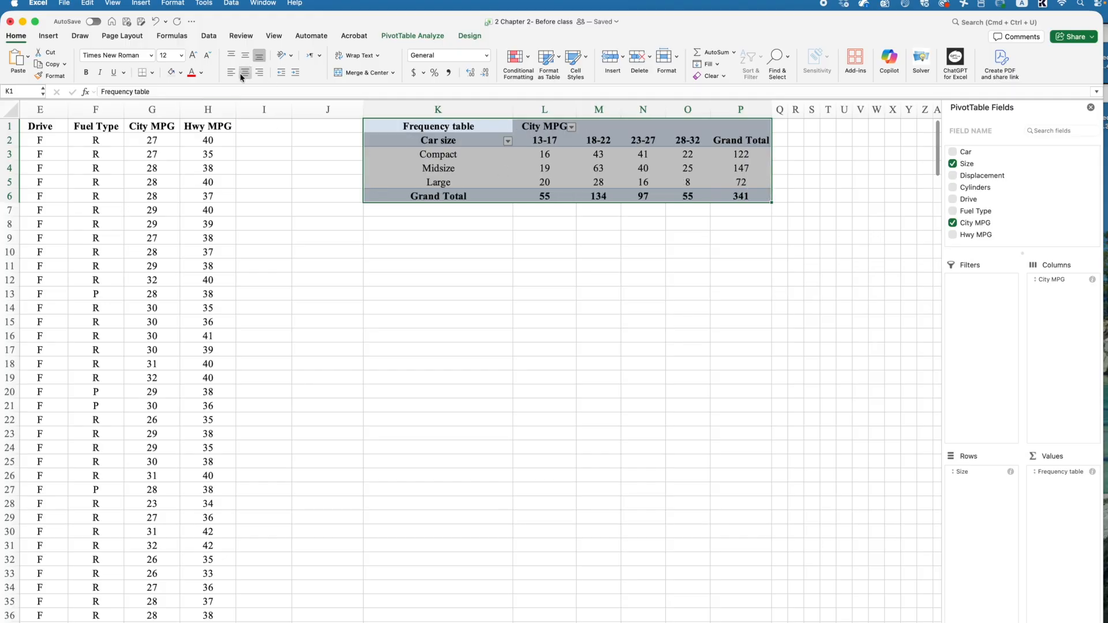
Step: Left-align the row labels in column K of the frequency table
left_click_drag(429, 127, 436, 197)
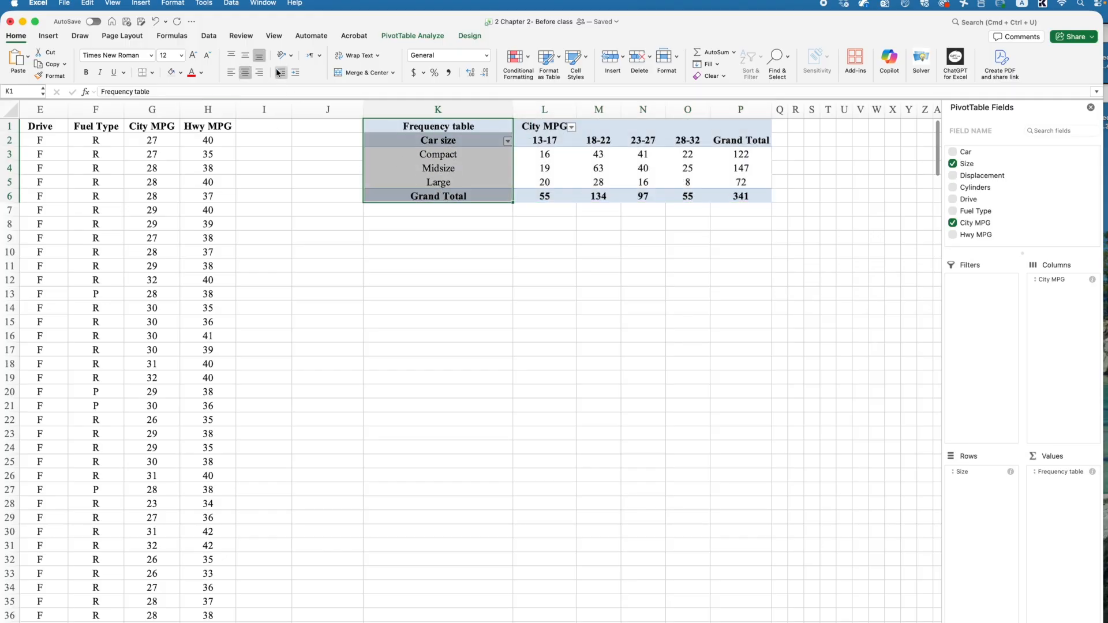
left_click(231, 73)
left_click(381, 226)
left_click_drag(387, 126, 390, 183)
left_click(418, 279)
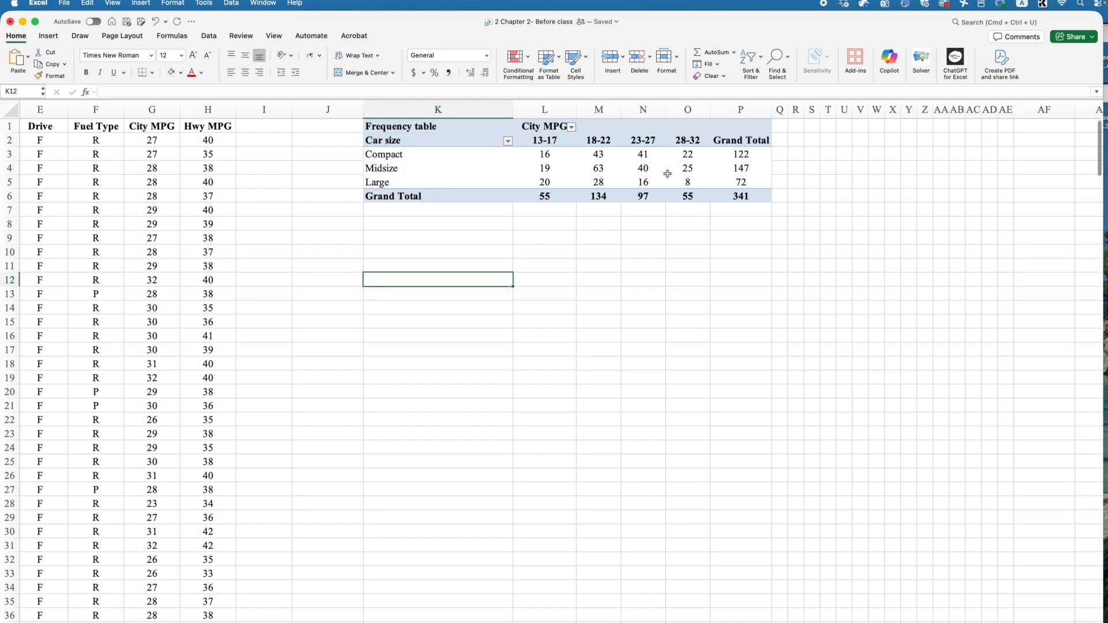
left_click(448, 235)
Step: Insert a 2-D clustered column chart from the frequency pivot table
left_click(388, 123)
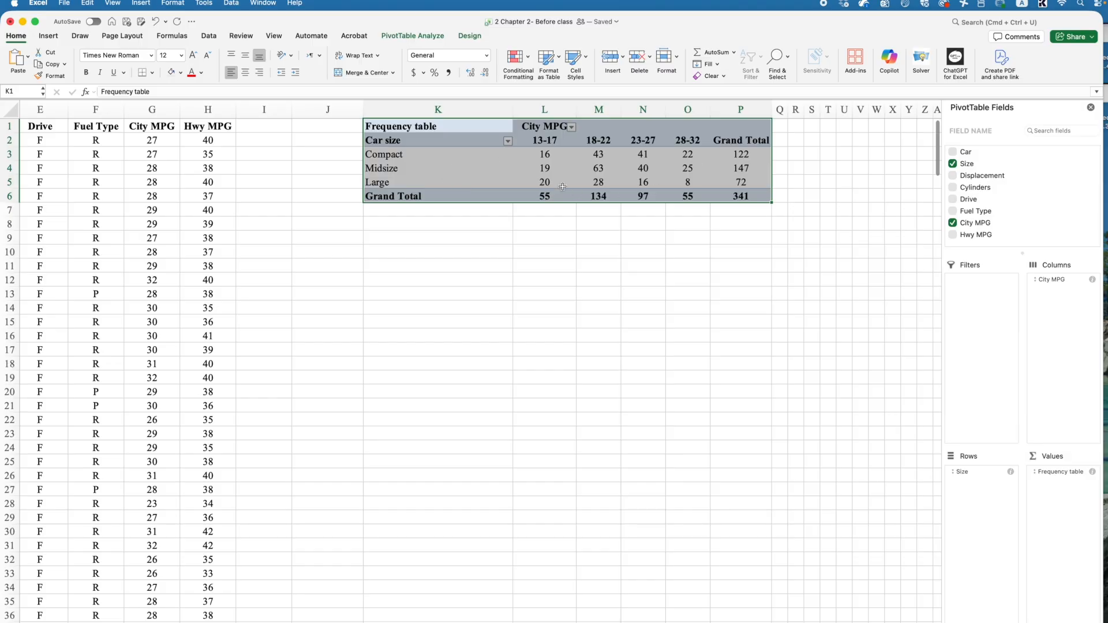
left_click(48, 36)
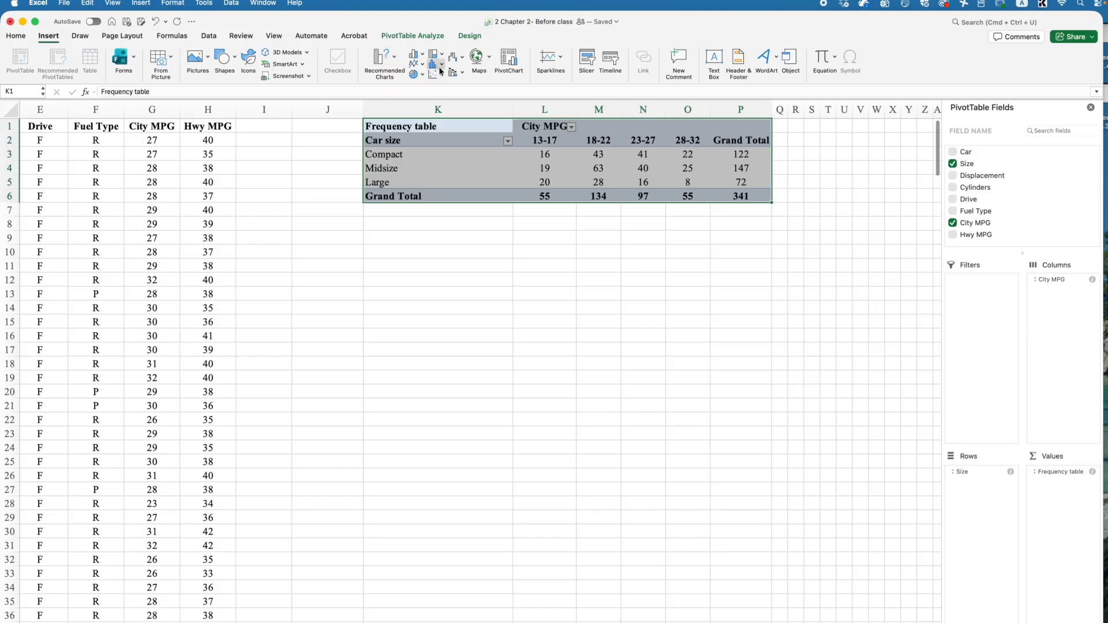
left_click(417, 54)
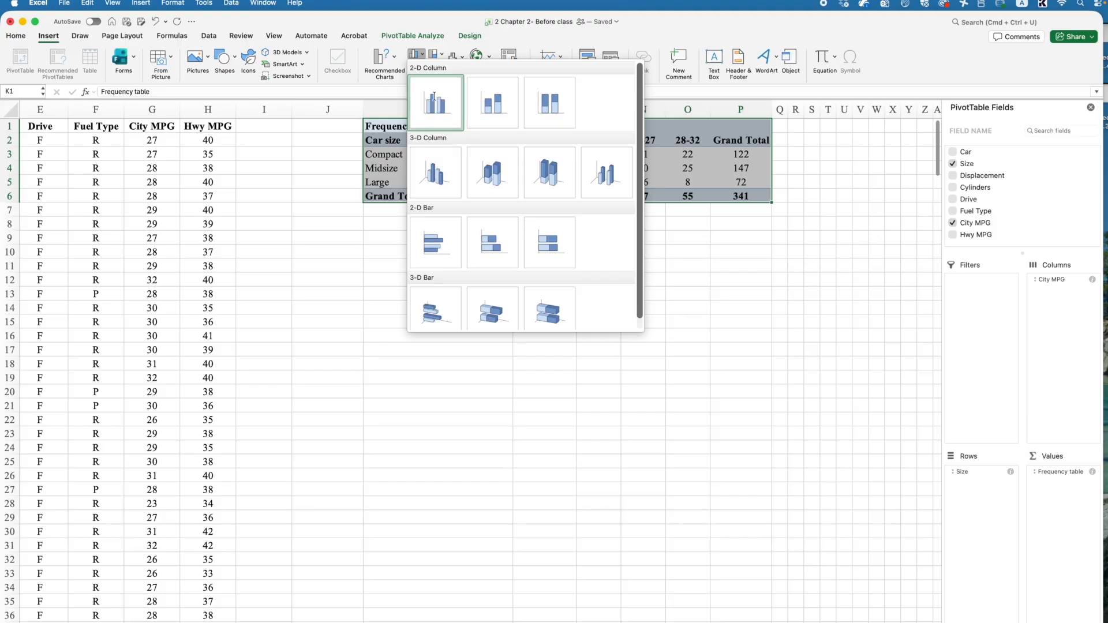
left_click(435, 98)
Step: Move the chart below the frequency table and enlarge it
left_click_drag(487, 284, 582, 221)
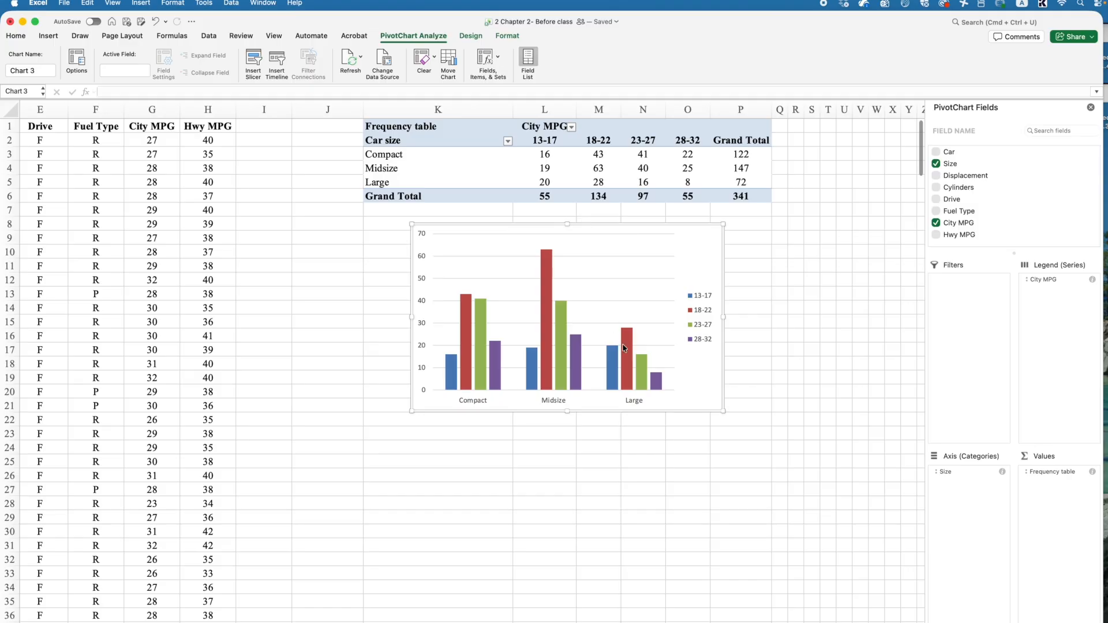
left_click_drag(724, 413, 688, 436)
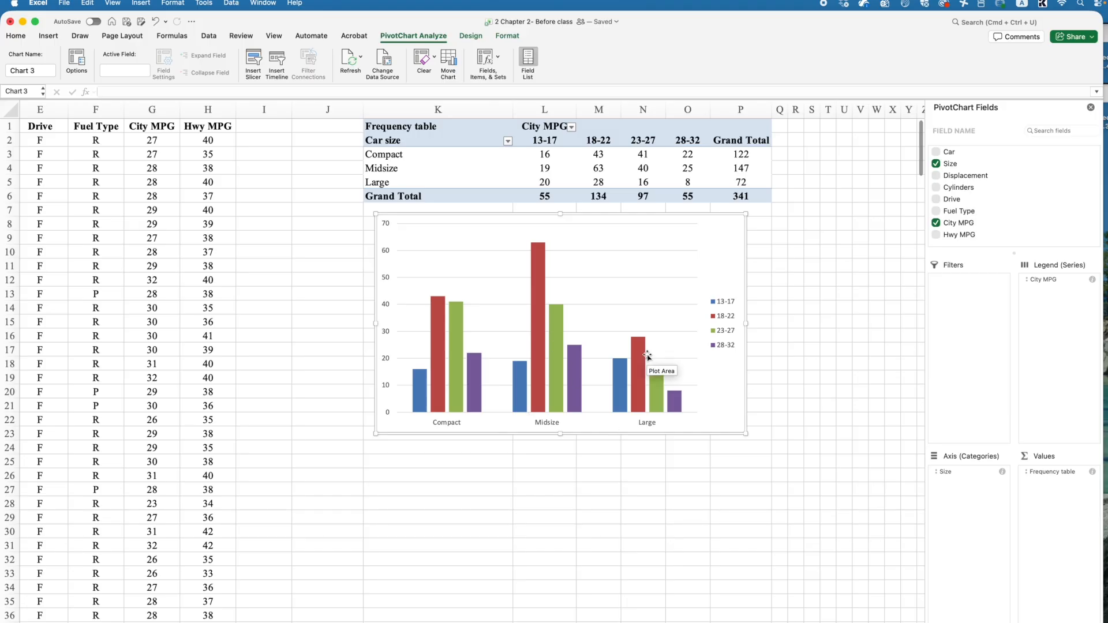
mouse_move(461, 409)
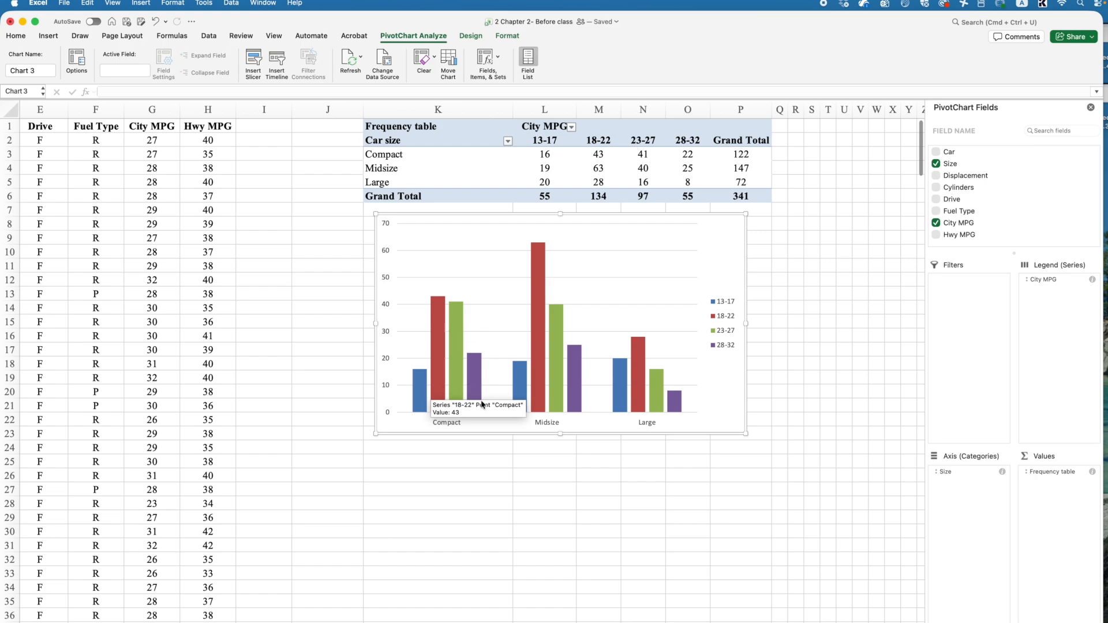
mouse_move(478, 367)
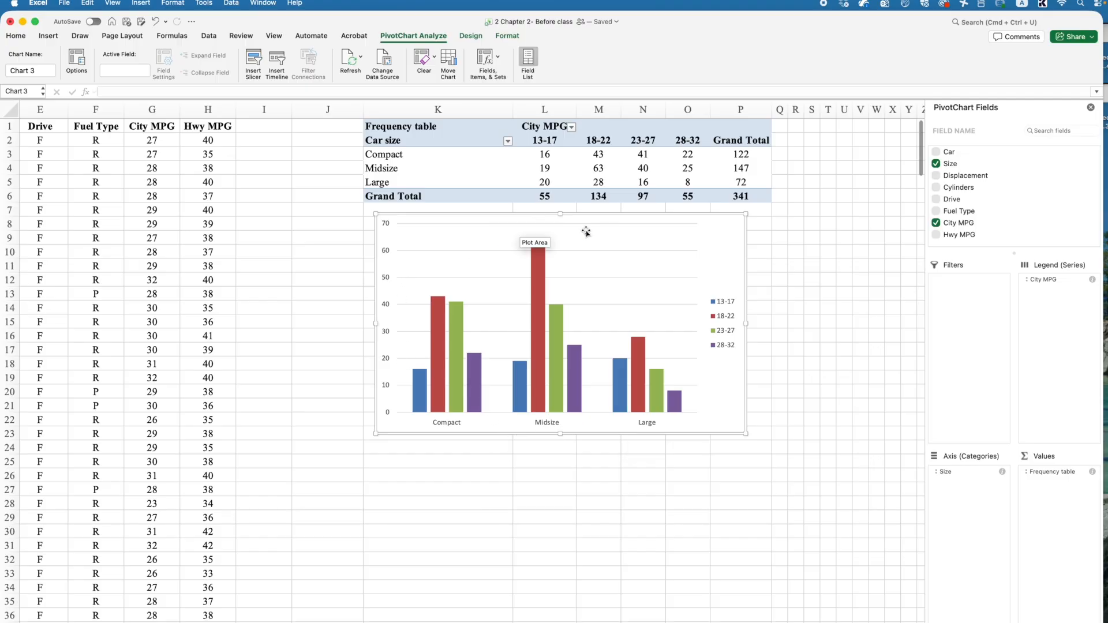
left_click(780, 265)
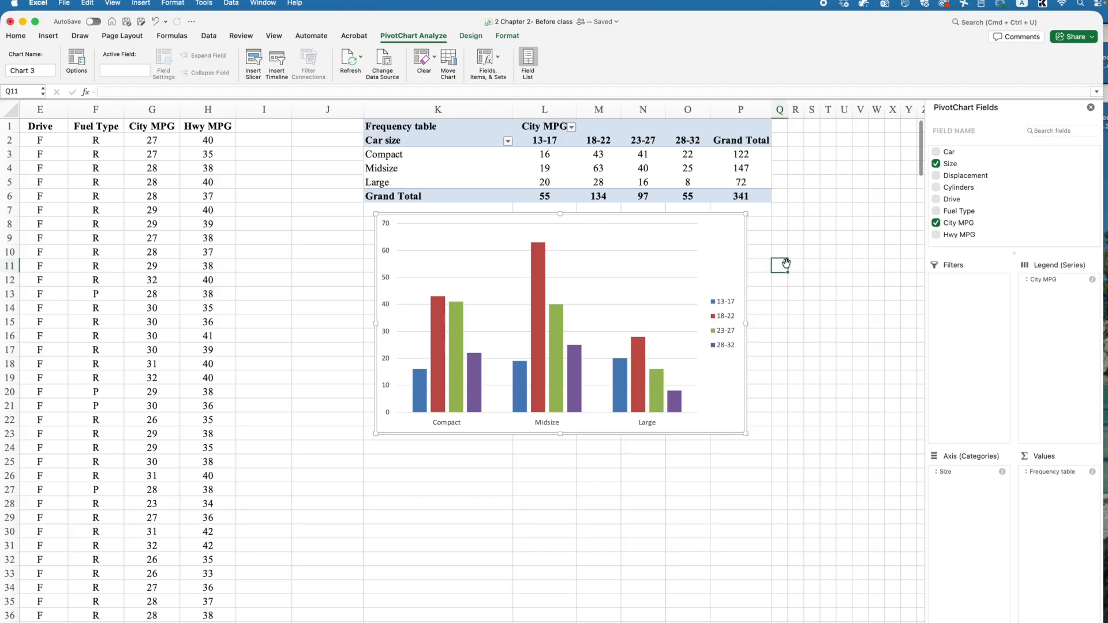
left_click(653, 221)
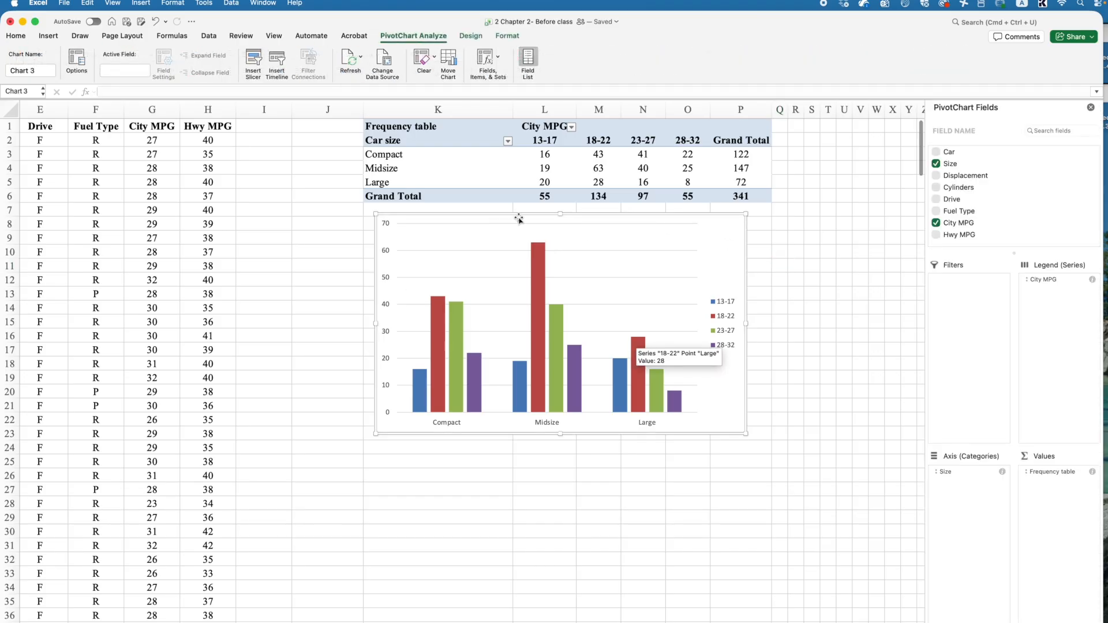
left_click(470, 36)
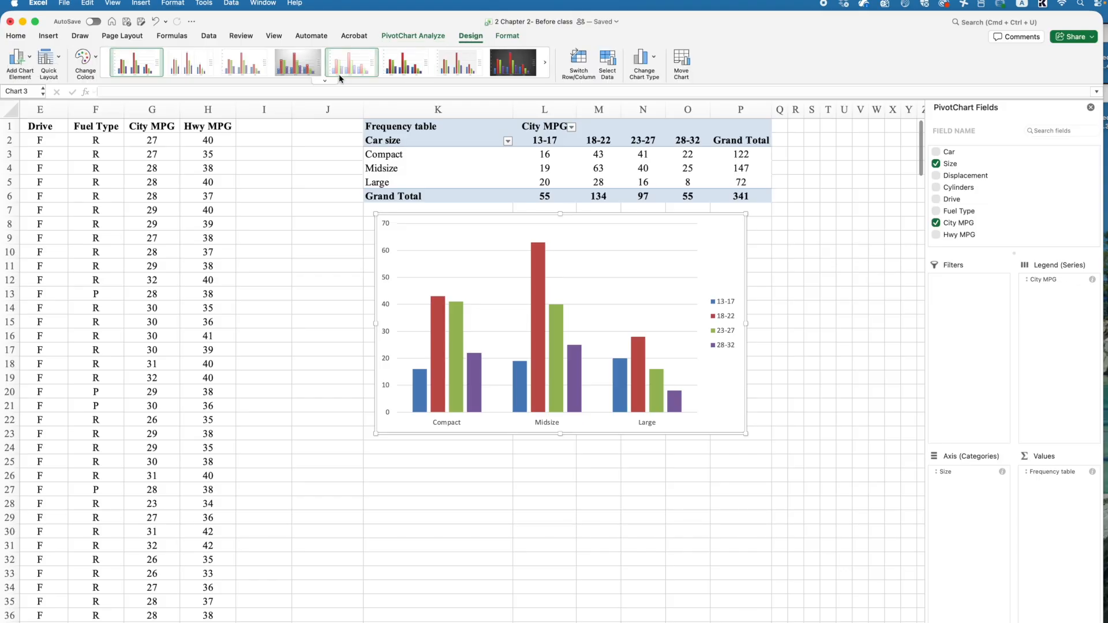
left_click(323, 82)
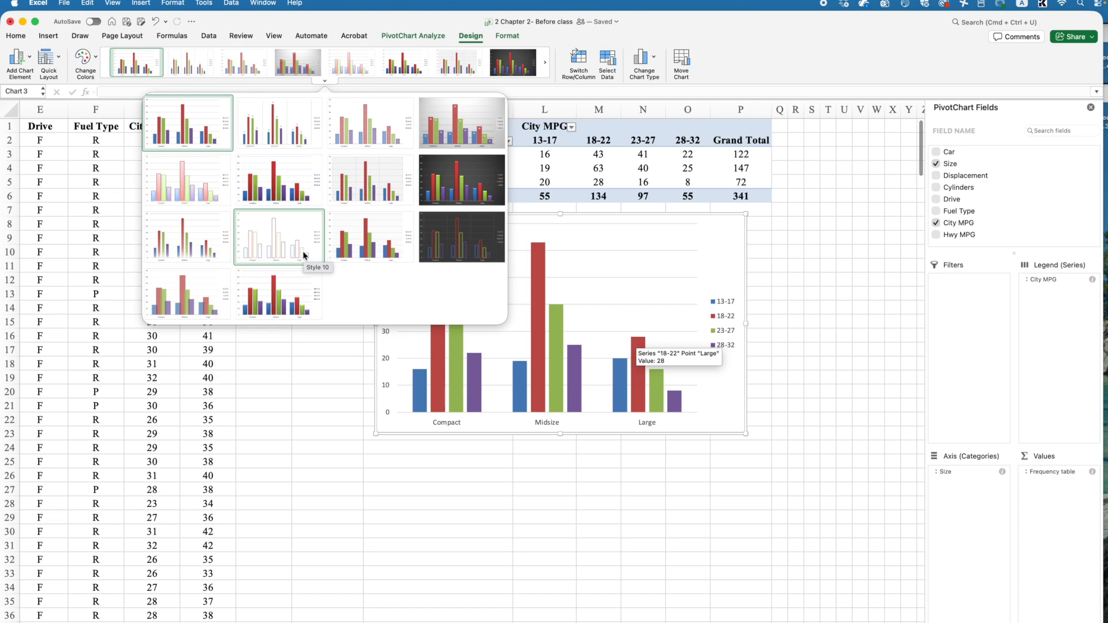
left_click(395, 434)
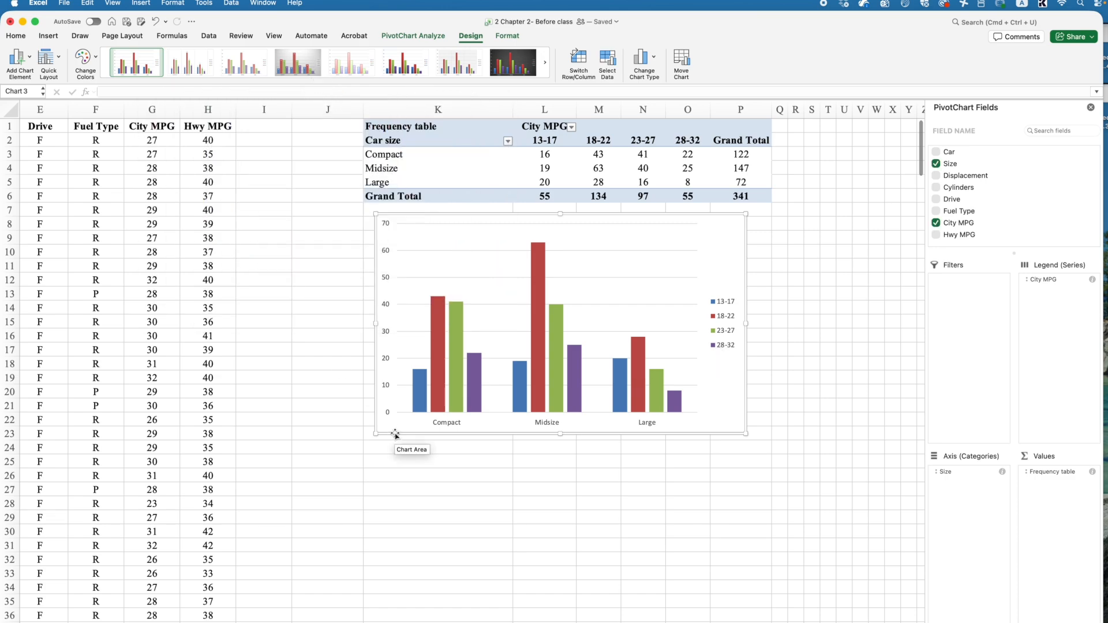
Step: Add primary horizontal and primary vertical axis titles to the chart
left_click(26, 58)
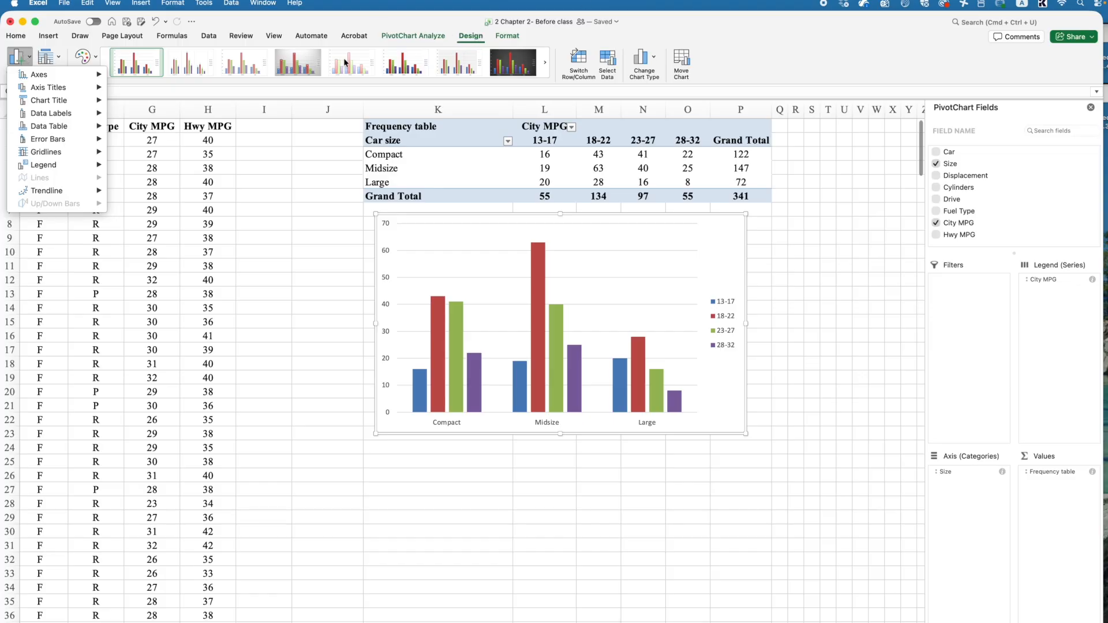
mouse_move(32, 90)
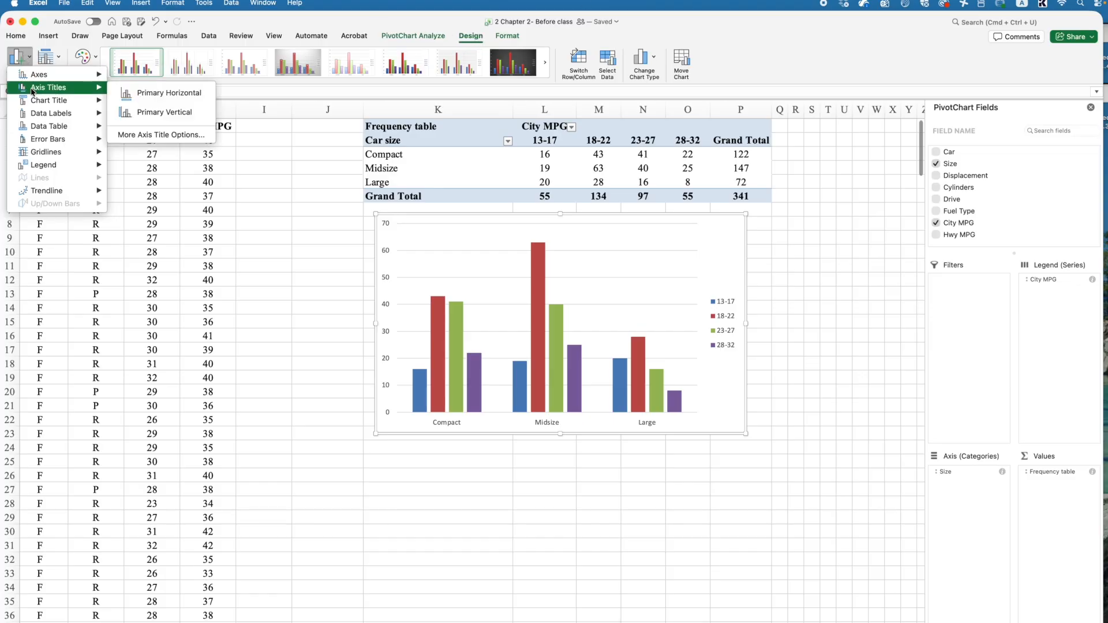
left_click(158, 94)
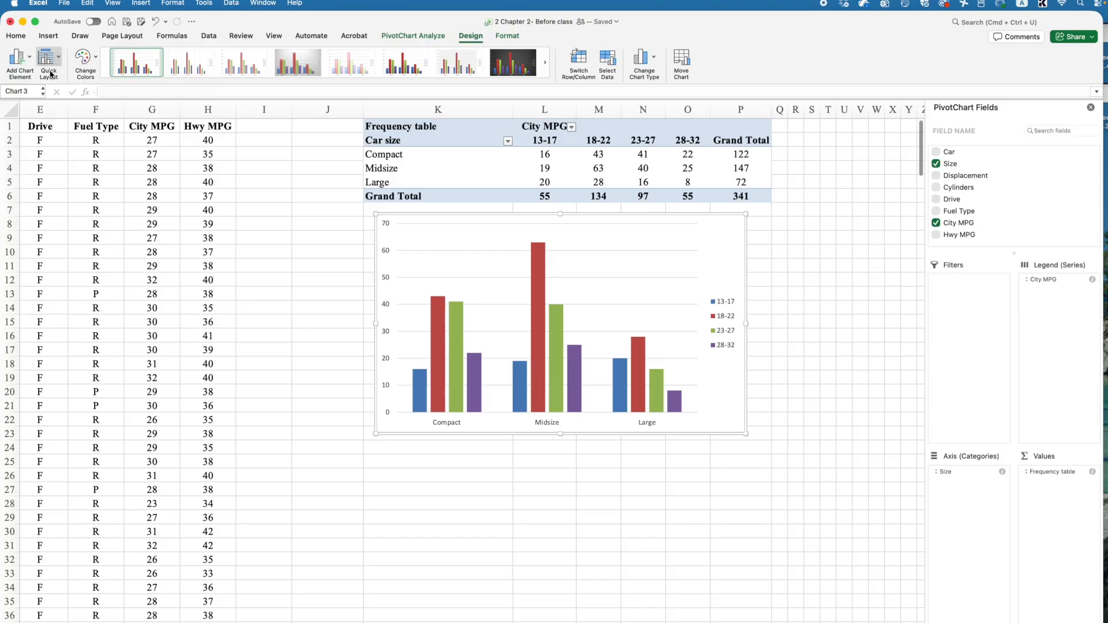
left_click(18, 57)
mouse_move(34, 90)
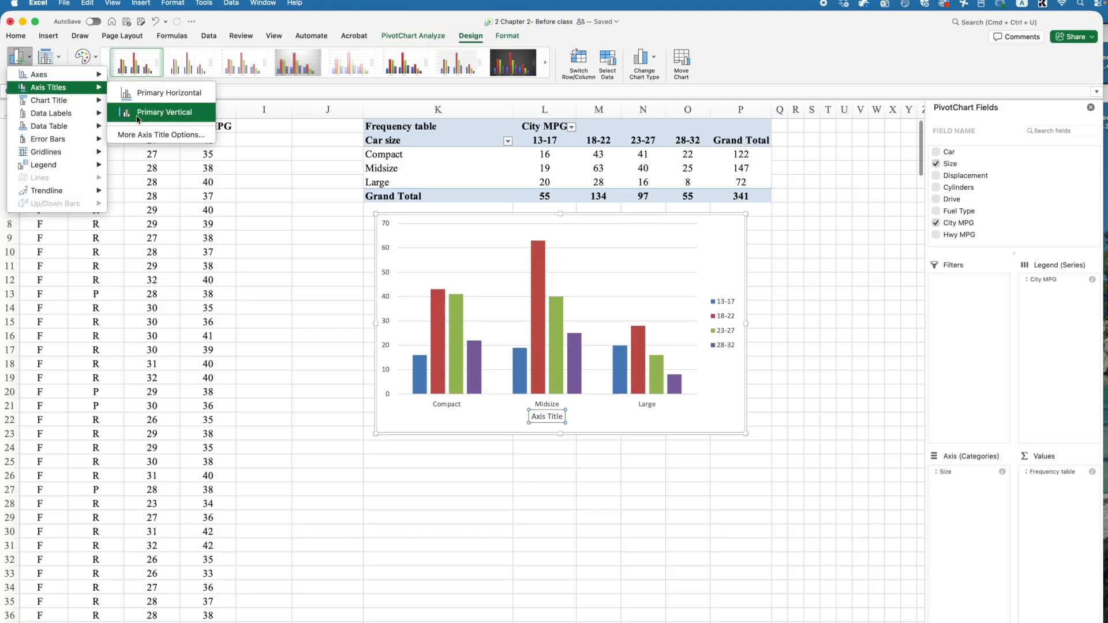
left_click(156, 111)
Step: Add a chart title above the chart reading "Frequency of the car siza and their city MPG"
left_click(17, 56)
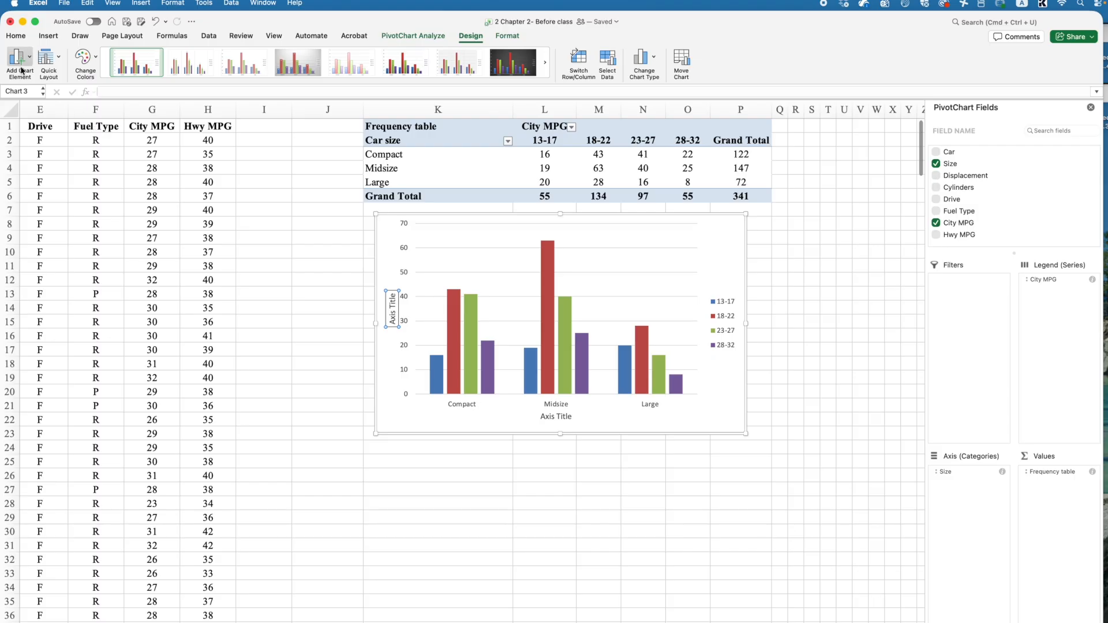
mouse_move(37, 102)
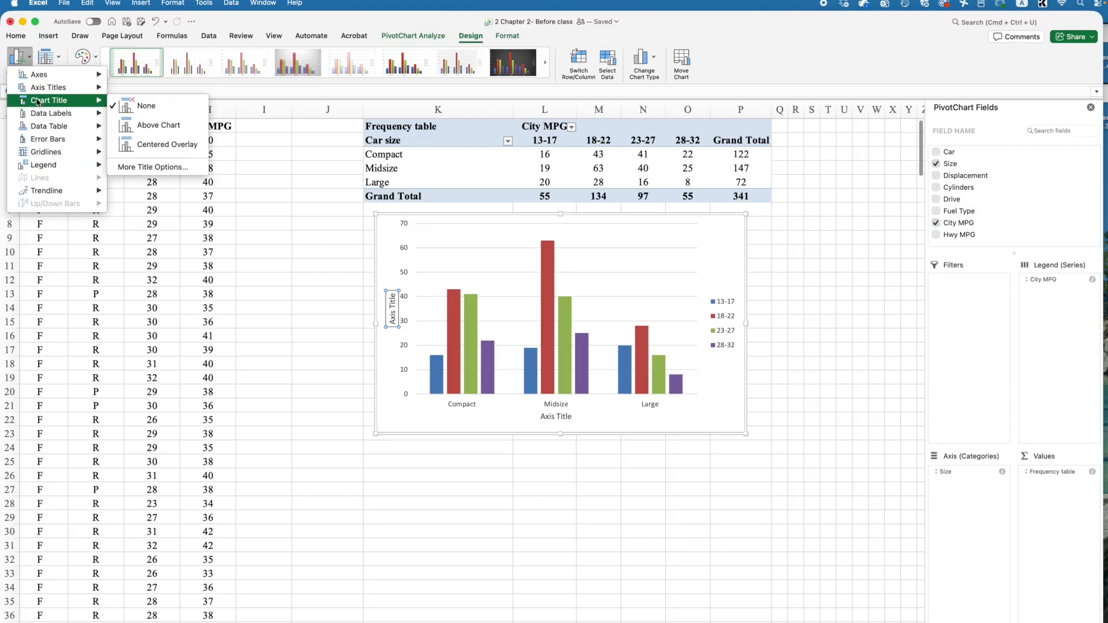
left_click(163, 127)
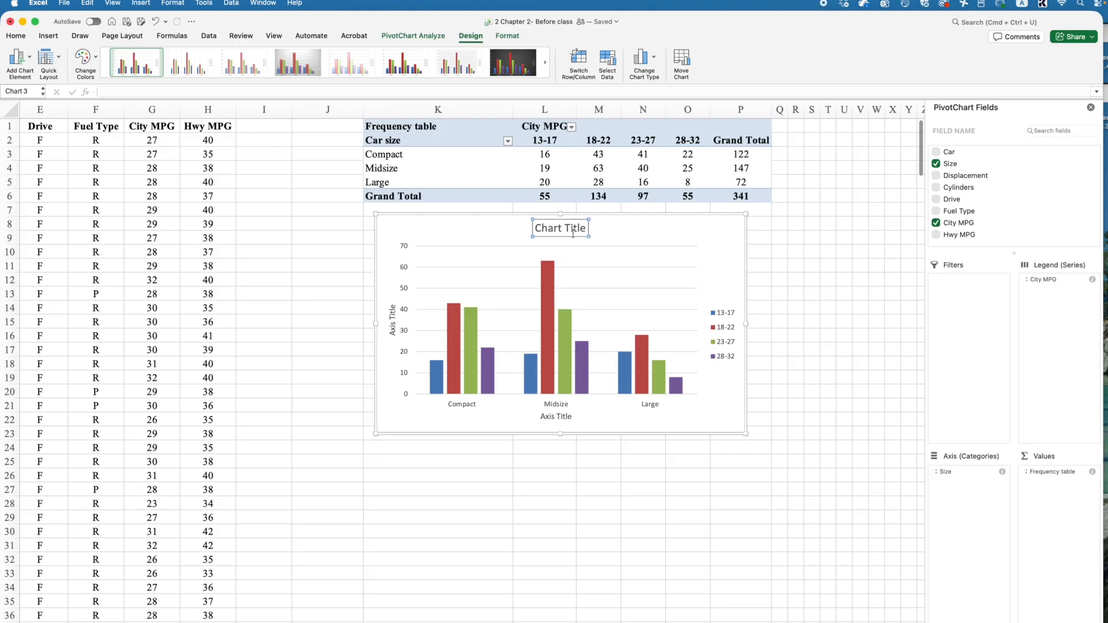
triple_click(572, 229)
type("Frequency")
type(" of the")
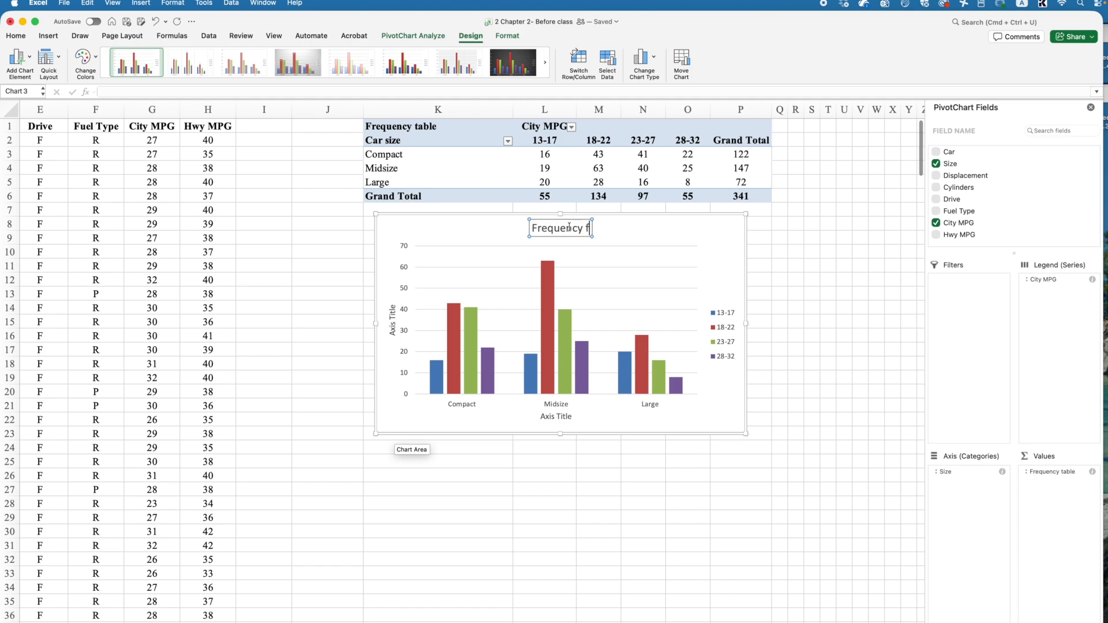
type(" cars")
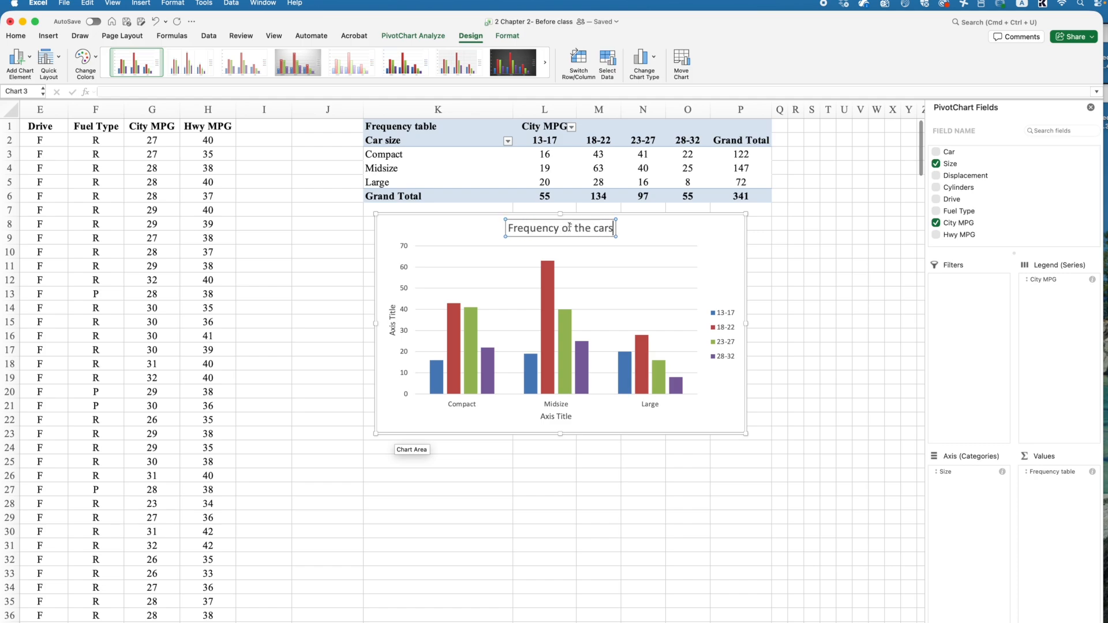
key("BackSpace")
type("s")
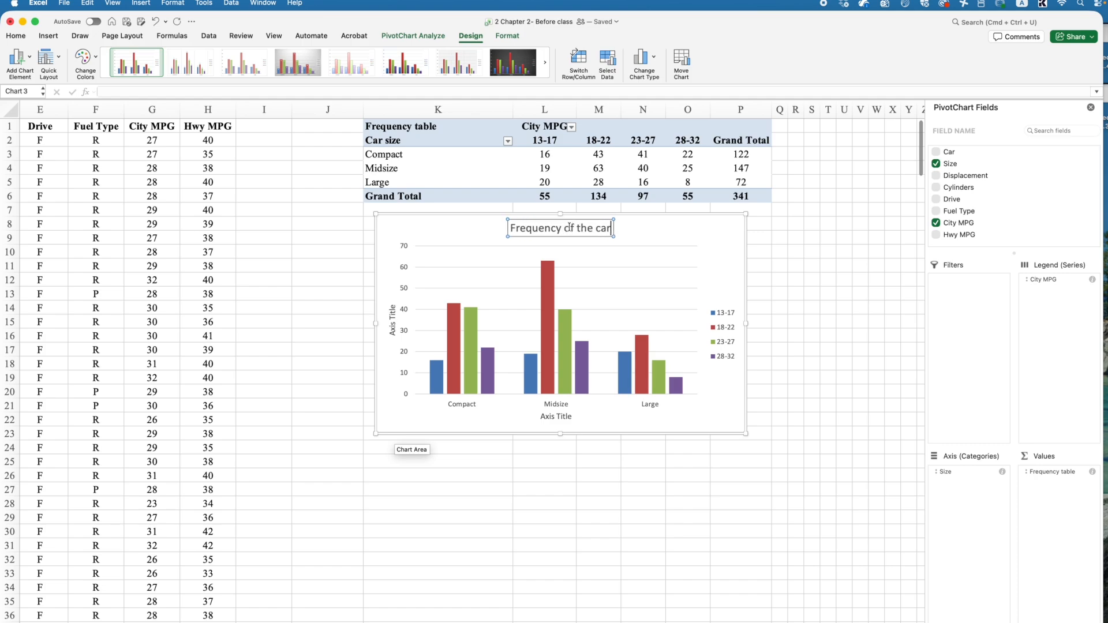
type("iza fro")
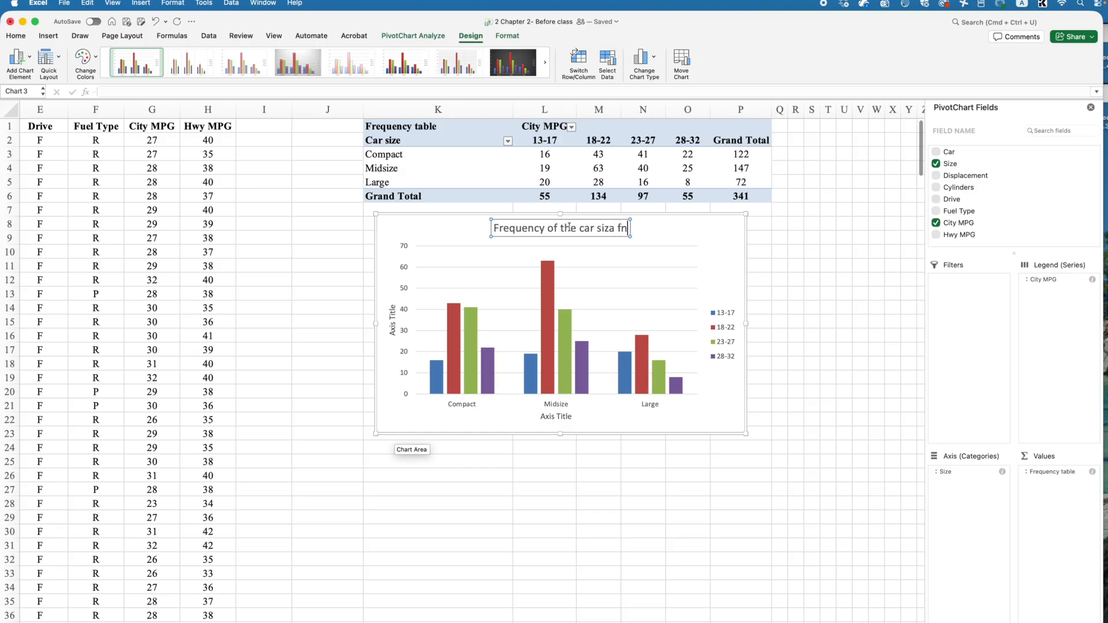
key("BackSpace")
key("BackSpace")
key("BackSpace")
type("an")
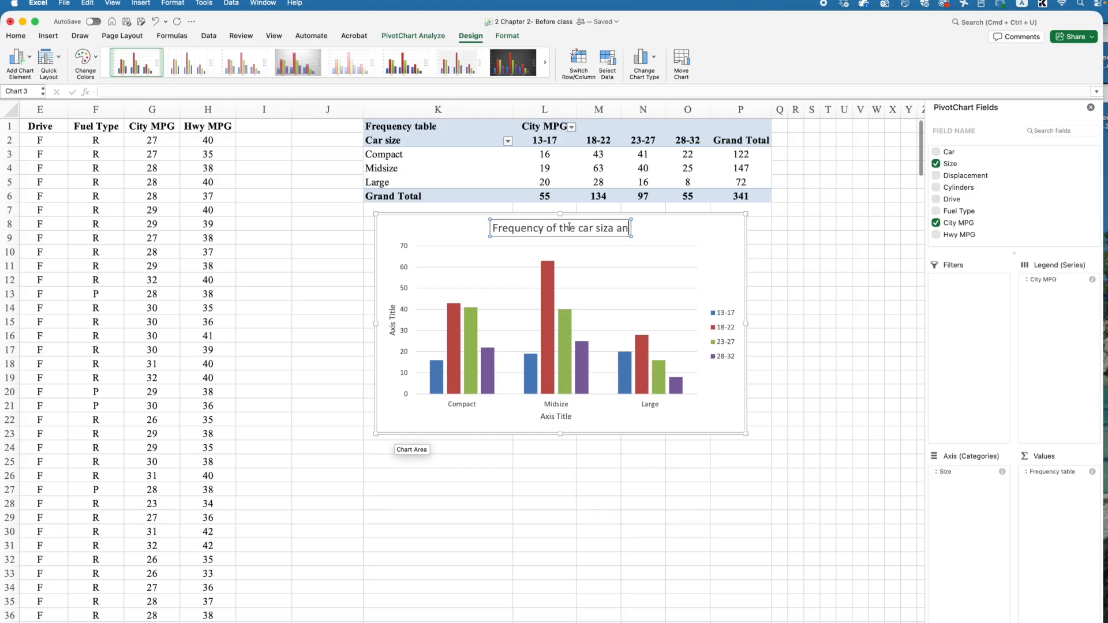
type("d their city MPG")
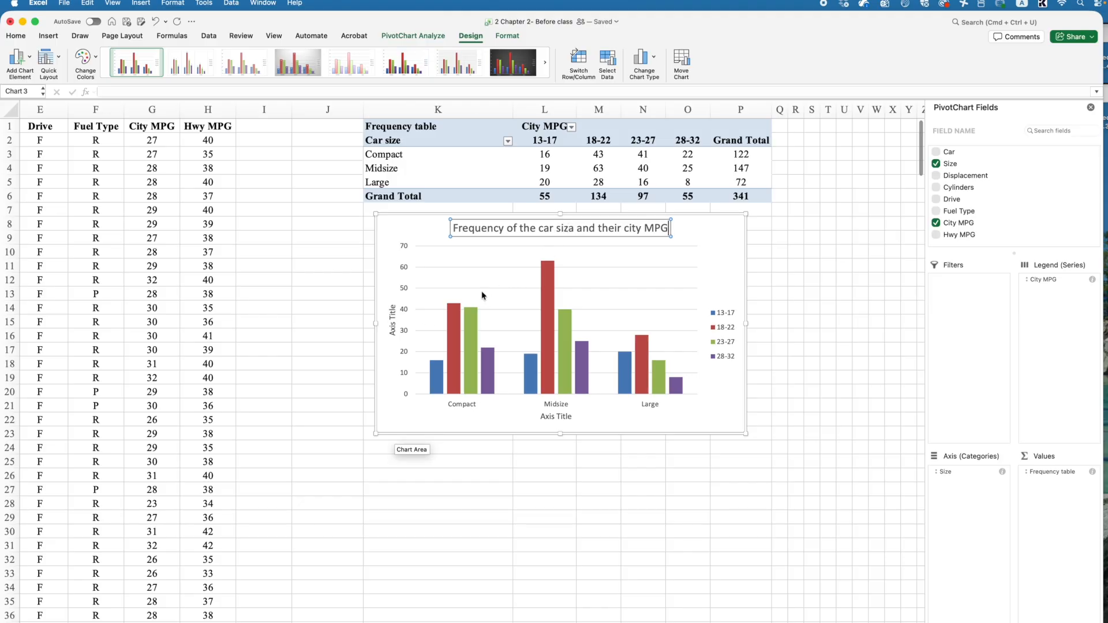
Step: Rename the horizontal axis title to "Car size"
left_click(556, 416)
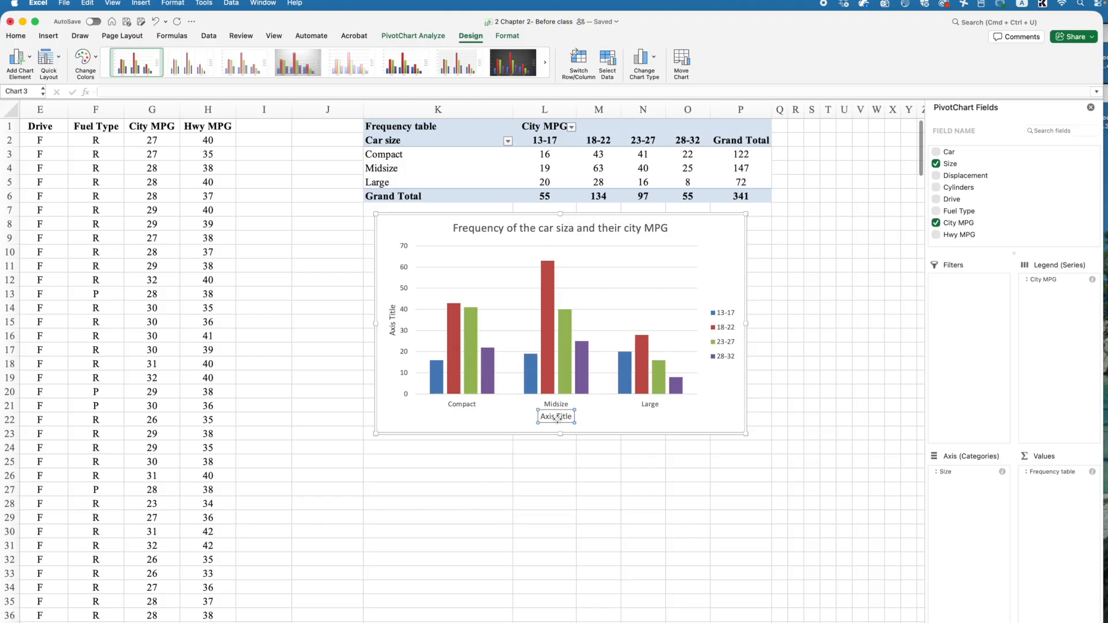
double_click(552, 418)
key("super+a")
type("Car size")
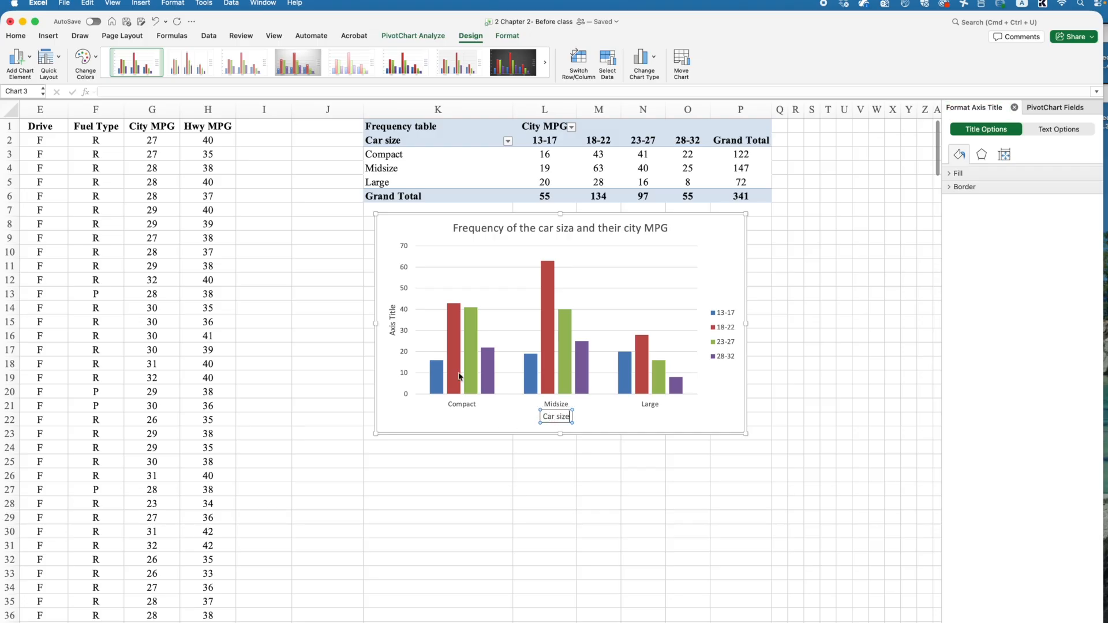
Step: Rename the vertical axis title to "frequency"
left_click(392, 316)
triple_click(391, 316)
type("frequency")
Step: Insert a text box reading "City mpg" inside the chart just above the legend
left_click(721, 334)
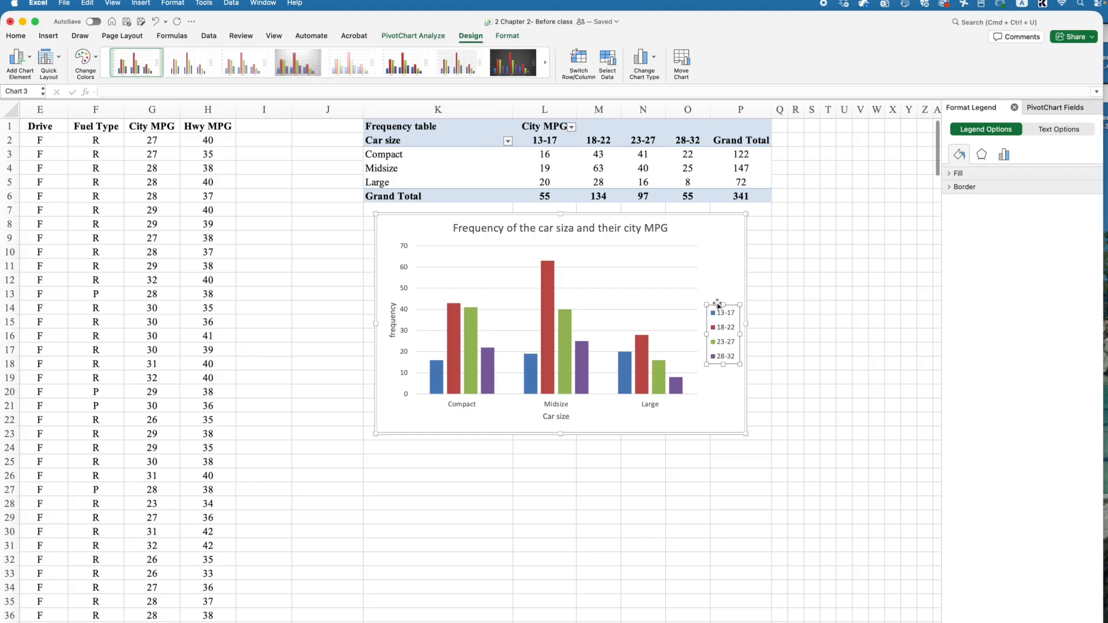
left_click(41, 36)
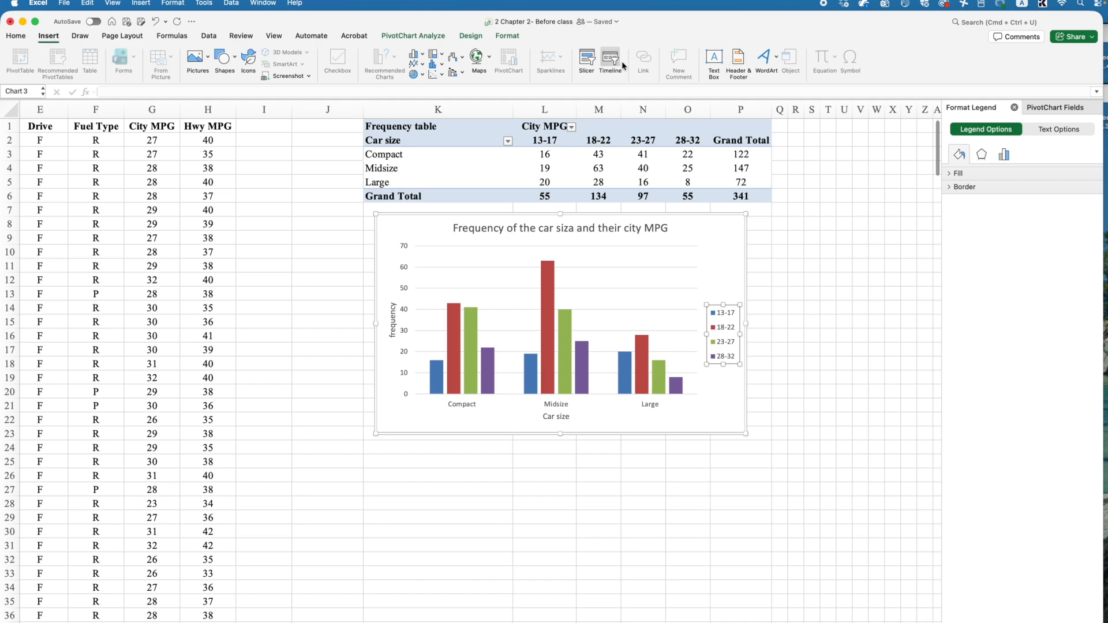
left_click(711, 62)
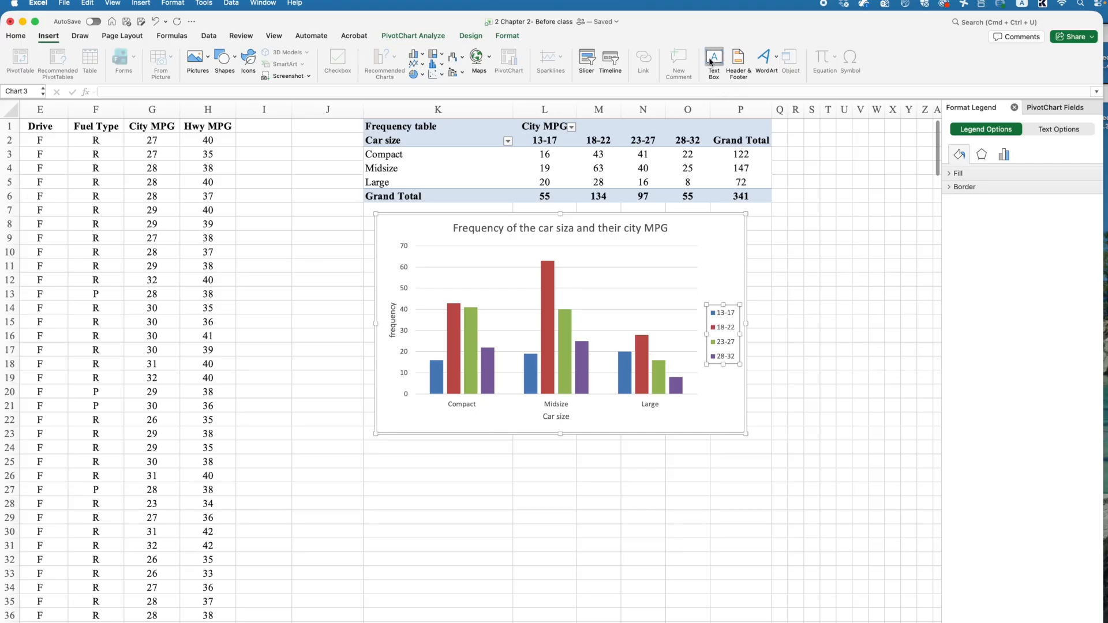
left_click(702, 289)
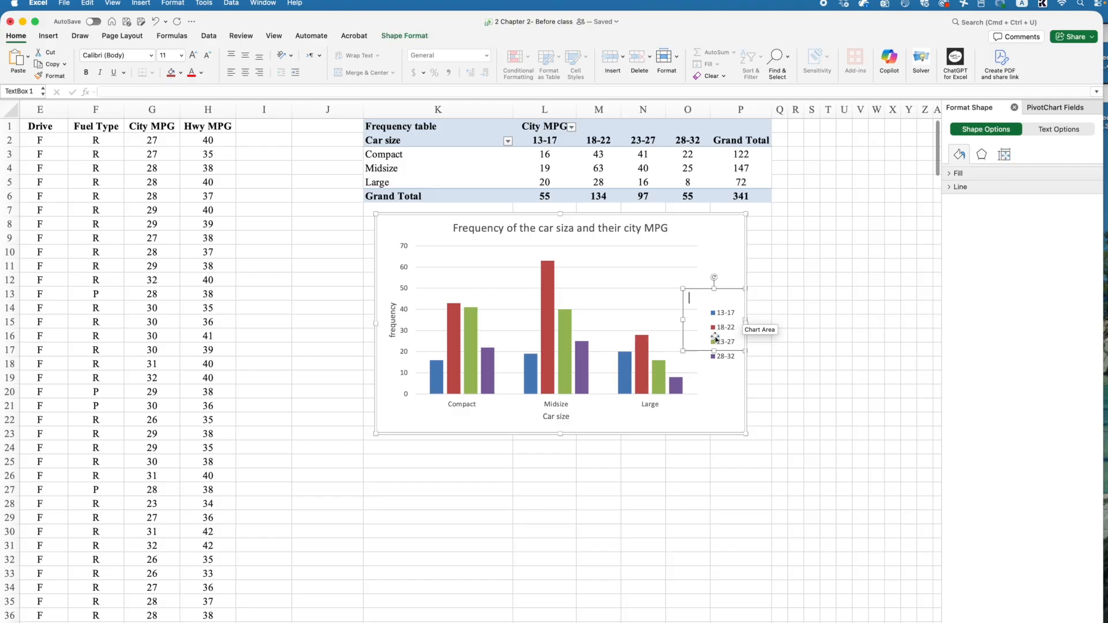
left_click_drag(743, 351, 743, 307)
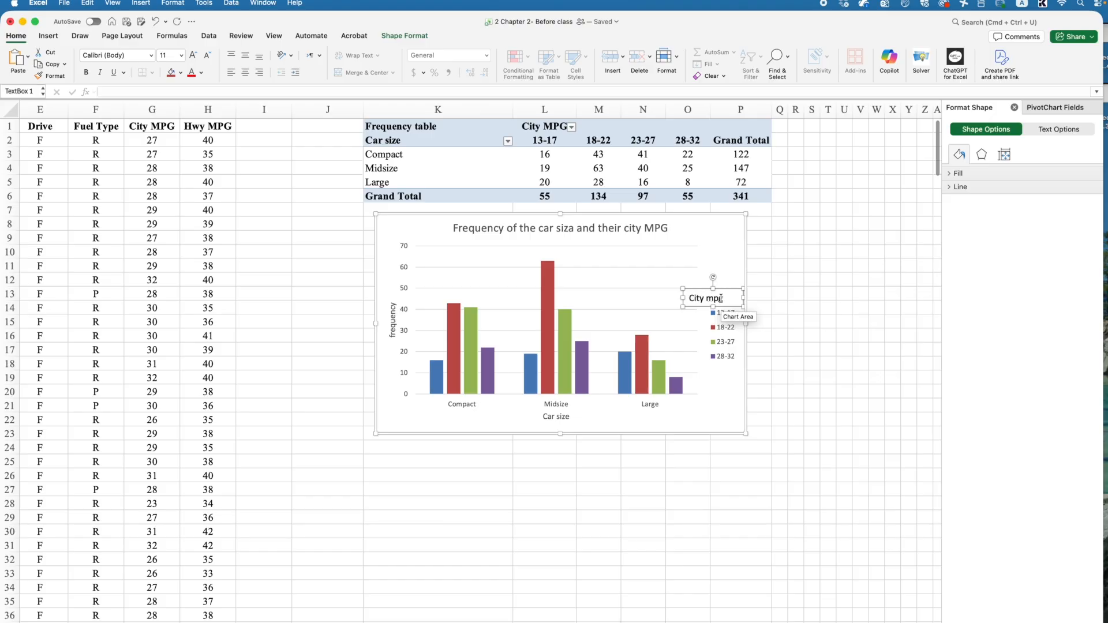
Step: Reposition the "City mpg" text box so it sits aligned over the legend entries
left_click(718, 314)
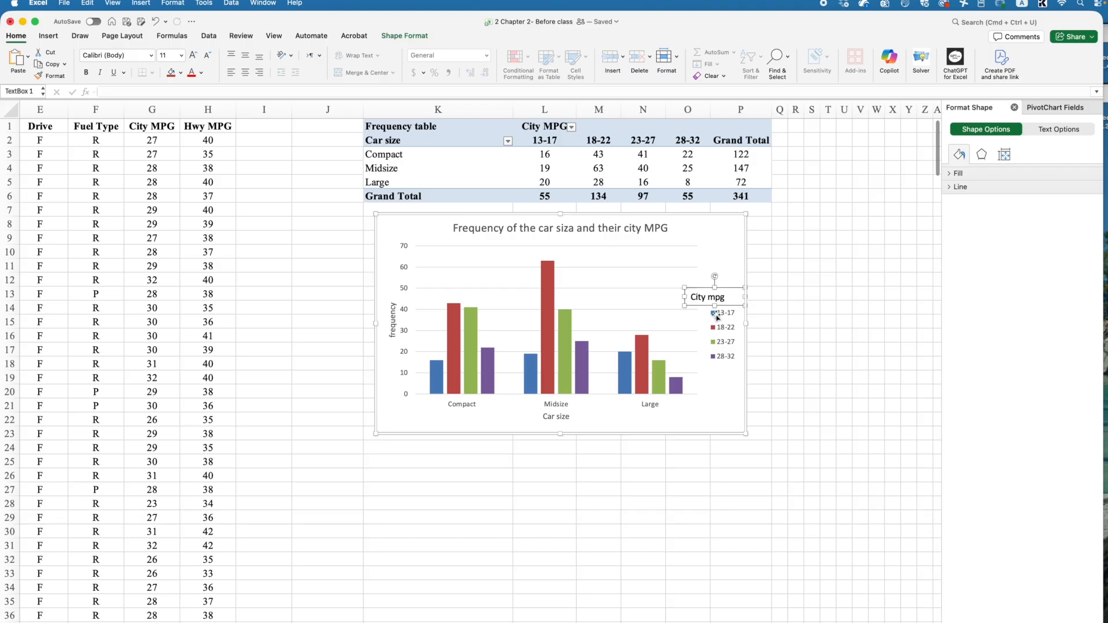
left_click(706, 341)
left_click(719, 296)
left_click_drag(685, 297, 700, 297)
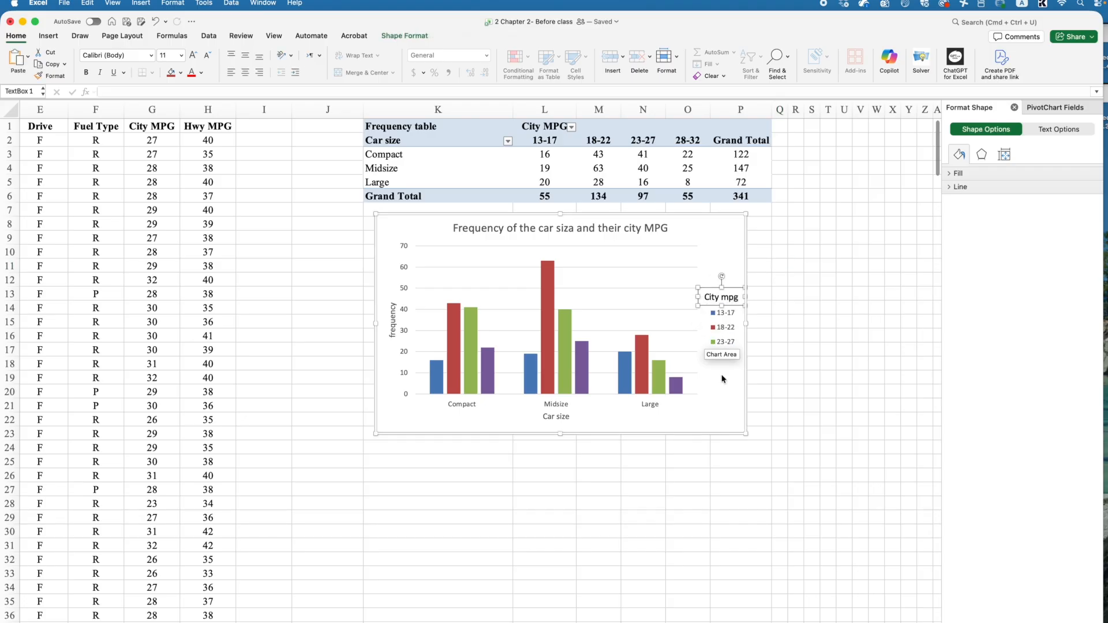
left_click(643, 250)
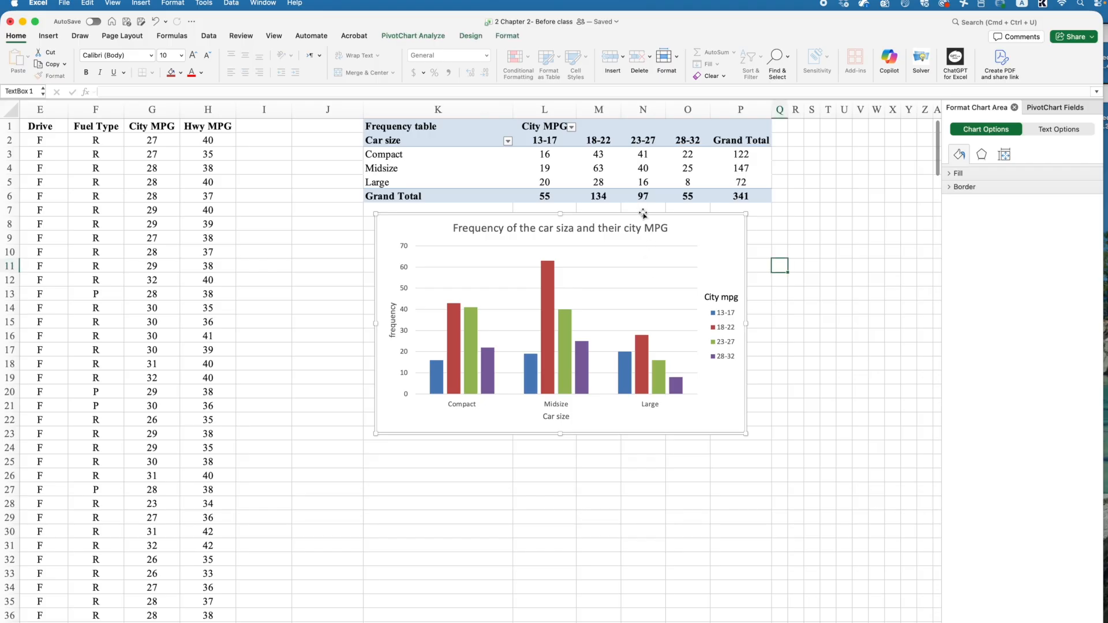
Step: Set the "City mpg" text box font to Times New Roman and increase its size one step
left_click(722, 296)
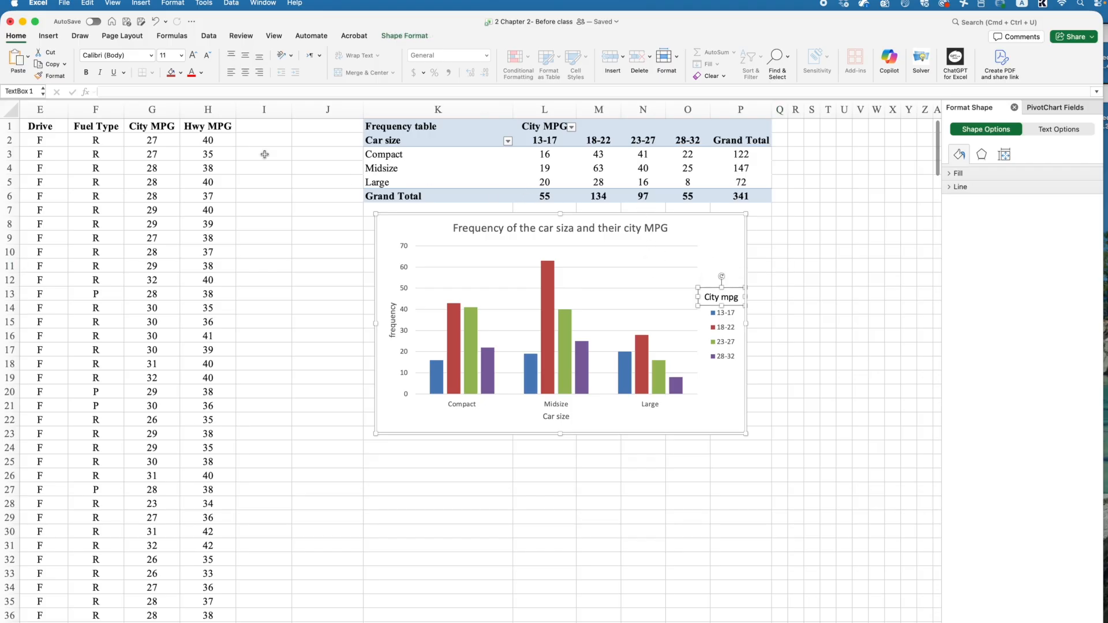
left_click(153, 56)
left_click(144, 152)
left_click(194, 54)
left_click(194, 55)
left_click(194, 55)
key("super+z")
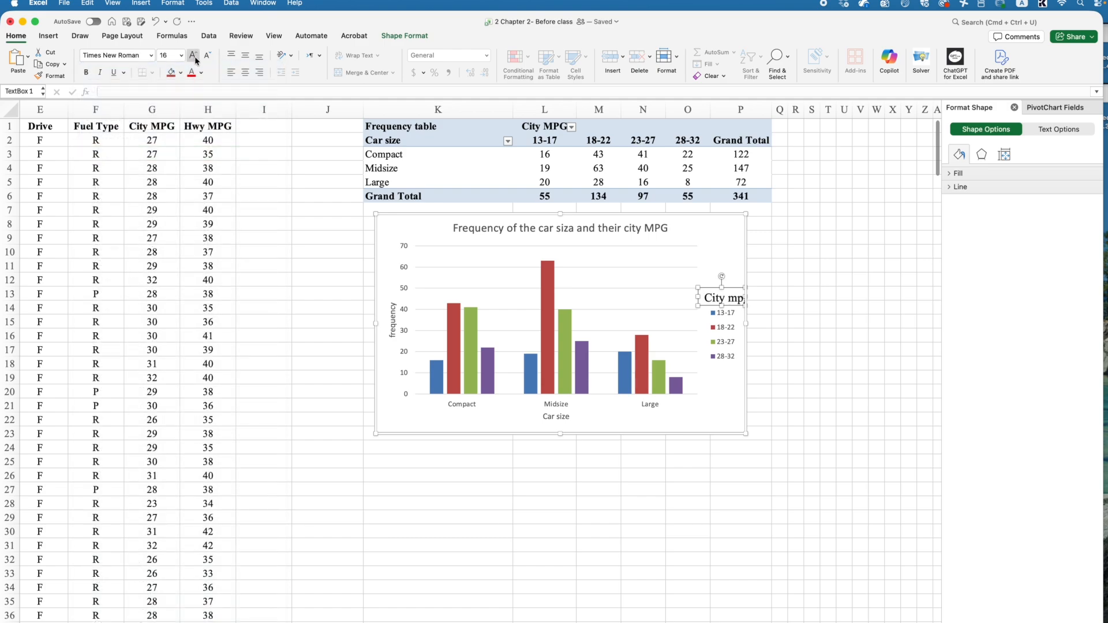
key("super+z")
Step: Set the whole chart's font to Times New Roman at 14 pt
left_click(710, 350)
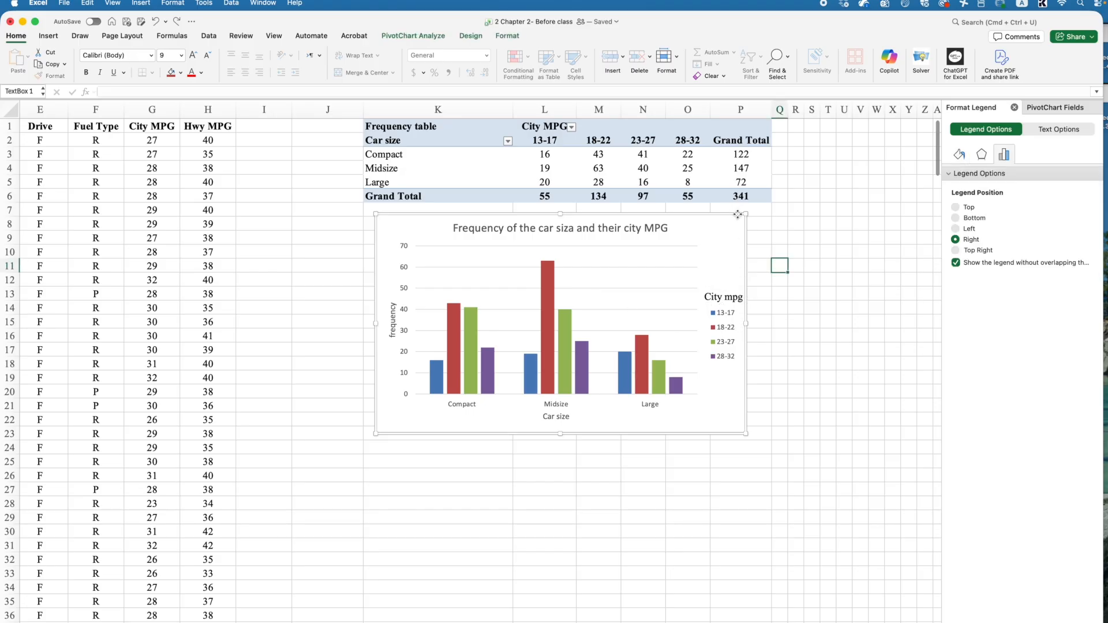
key("Escape")
left_click(151, 55)
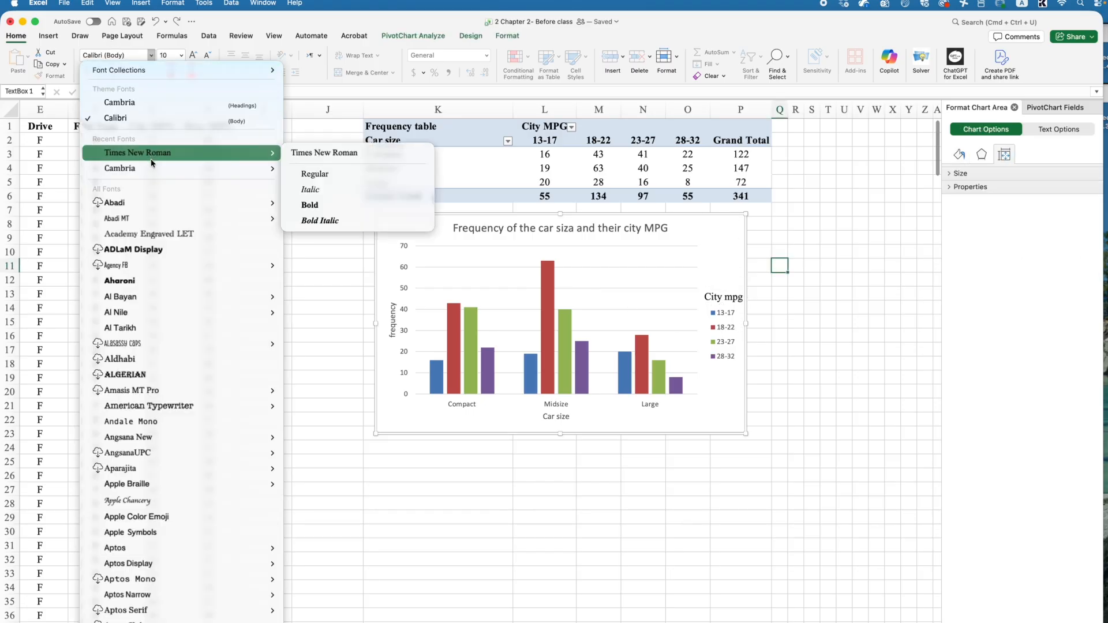
left_click(137, 152)
left_click(182, 55)
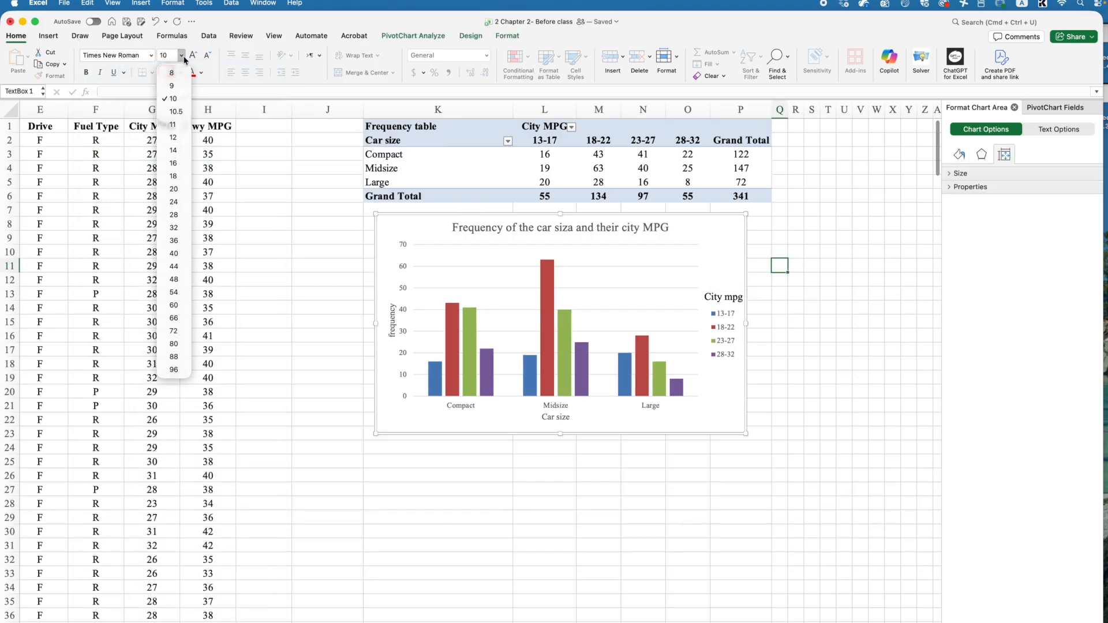
left_click(173, 151)
Step: Bold the chart title and make the horizontal axis title bold italic
left_click(593, 236)
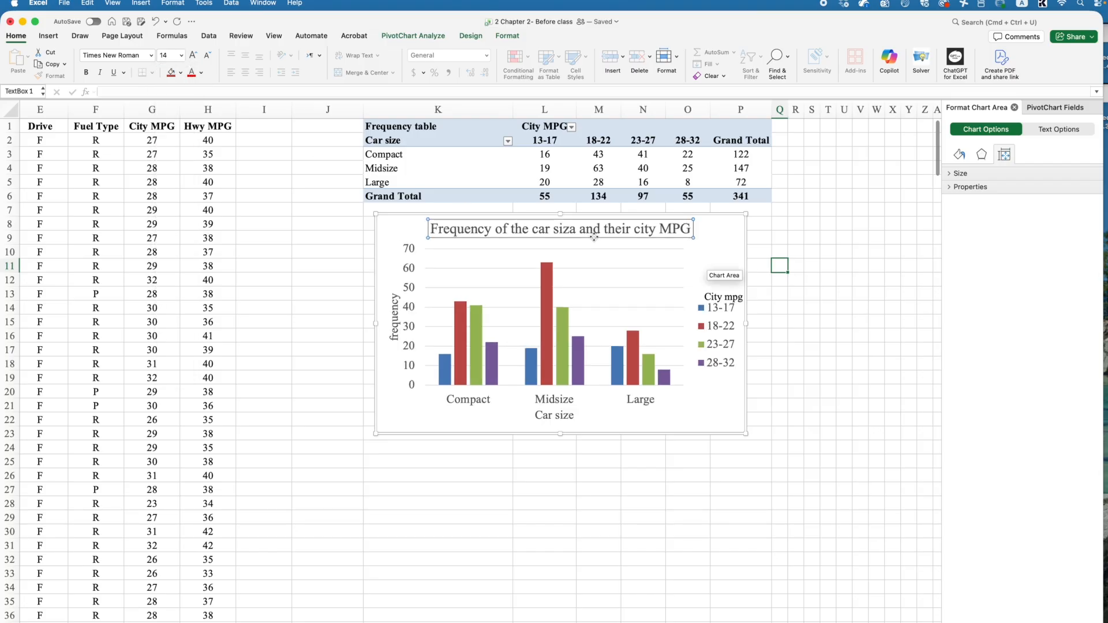
left_click(86, 72)
left_click(394, 317)
left_click(544, 416)
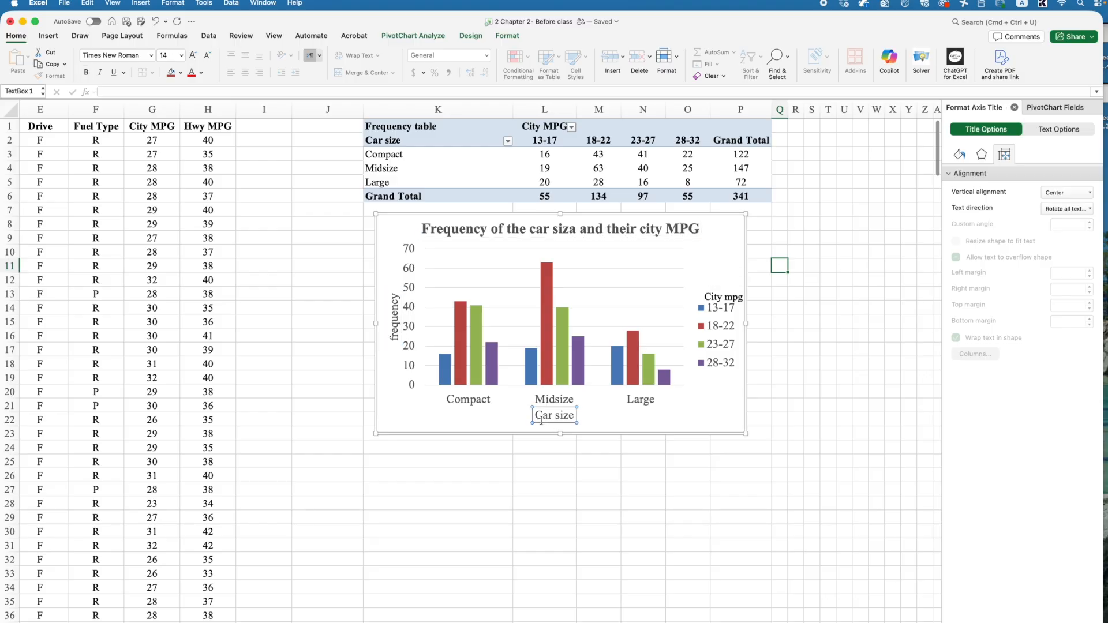
left_click(92, 73)
left_click(100, 72)
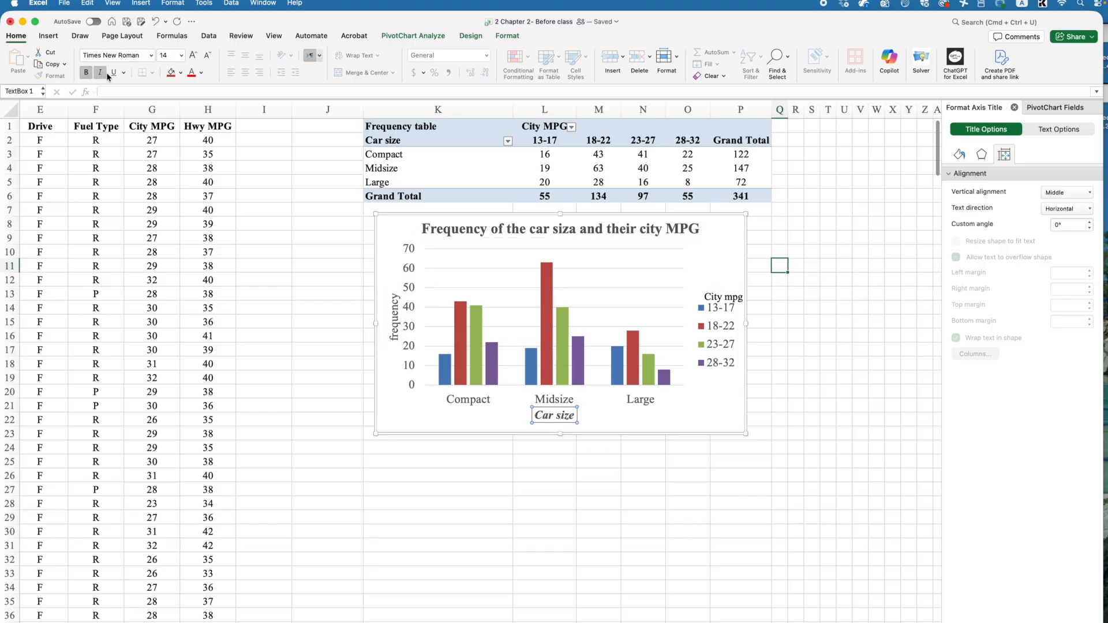
Step: Make the vertical axis title bold italic and capitalize it to "Frequency"
left_click(397, 329)
left_click(86, 72)
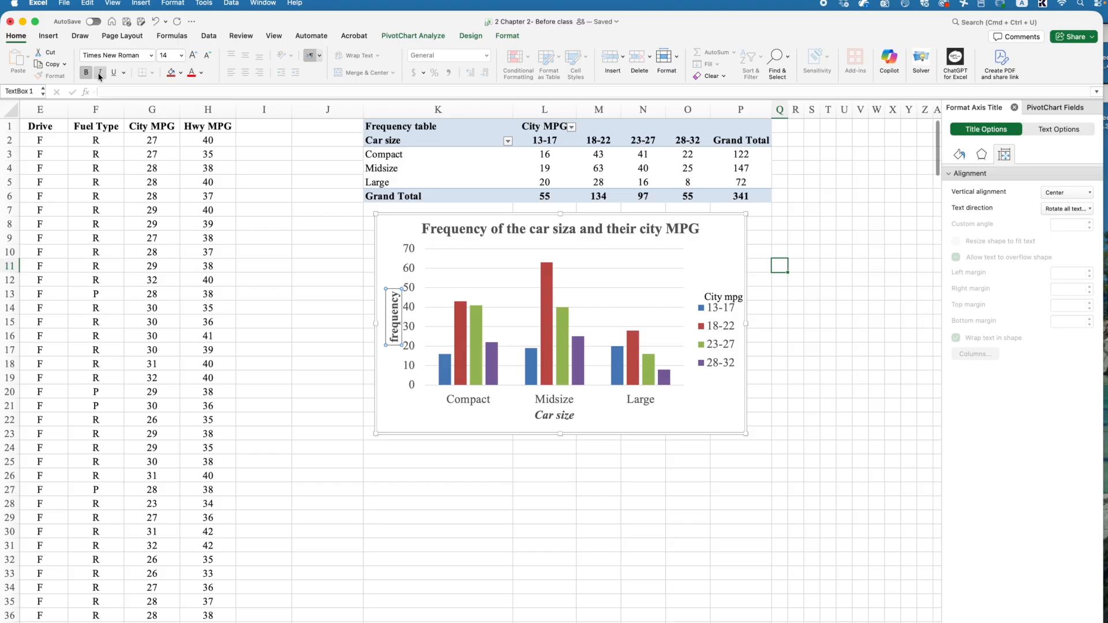
left_click(101, 73)
left_click(394, 335)
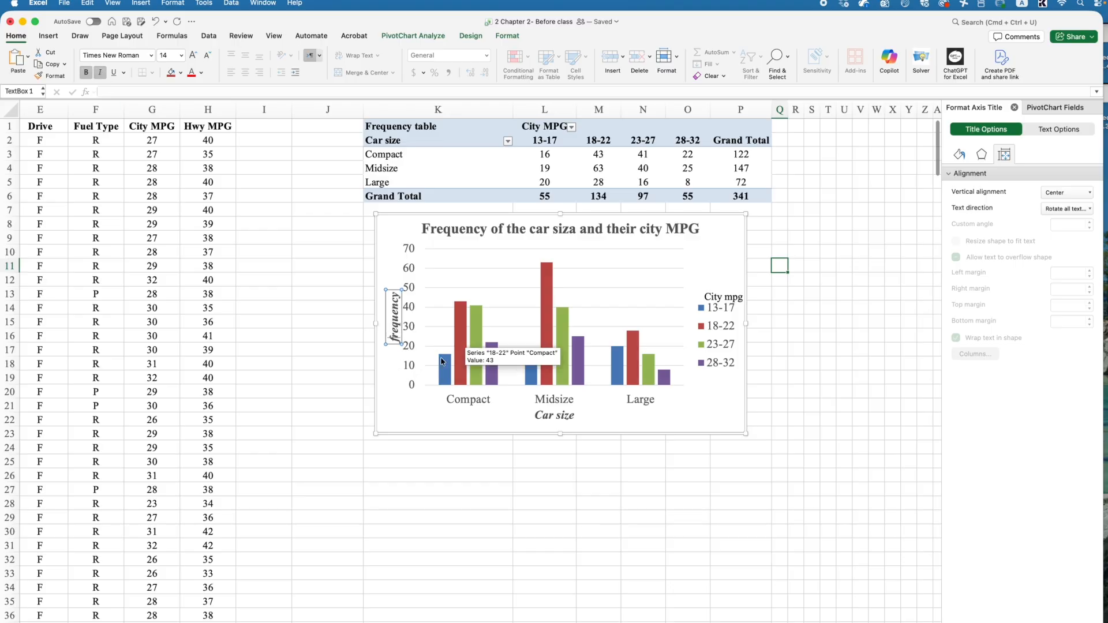
key("Delete")
type("F")
left_click(485, 390)
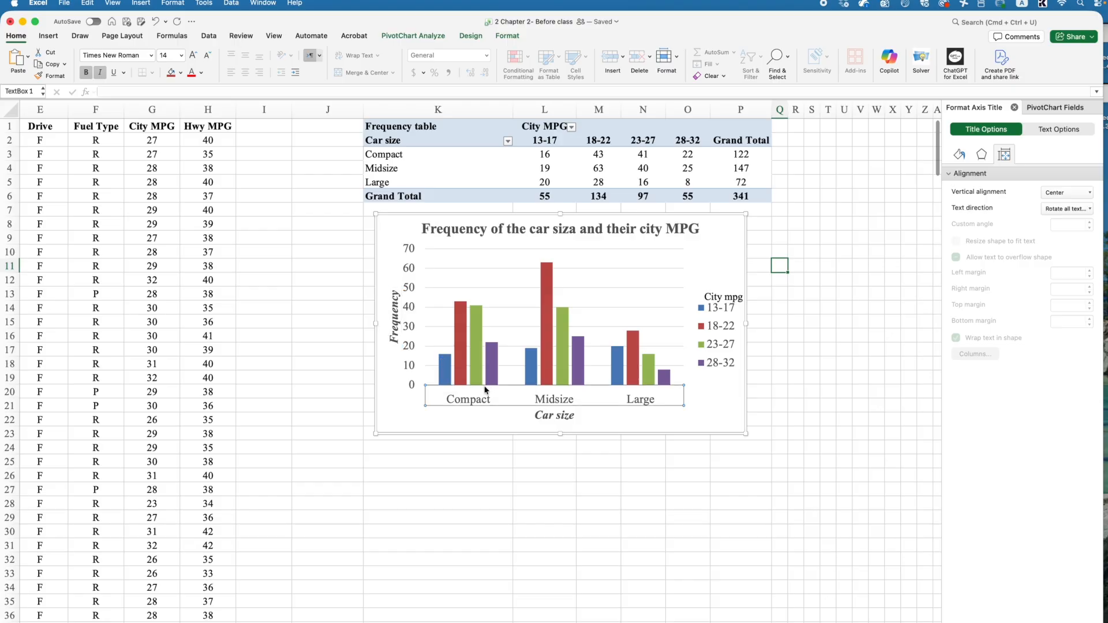
Step: Make the "City mpg" label bold italic with a larger font and nudge it above the legend
left_click(727, 297)
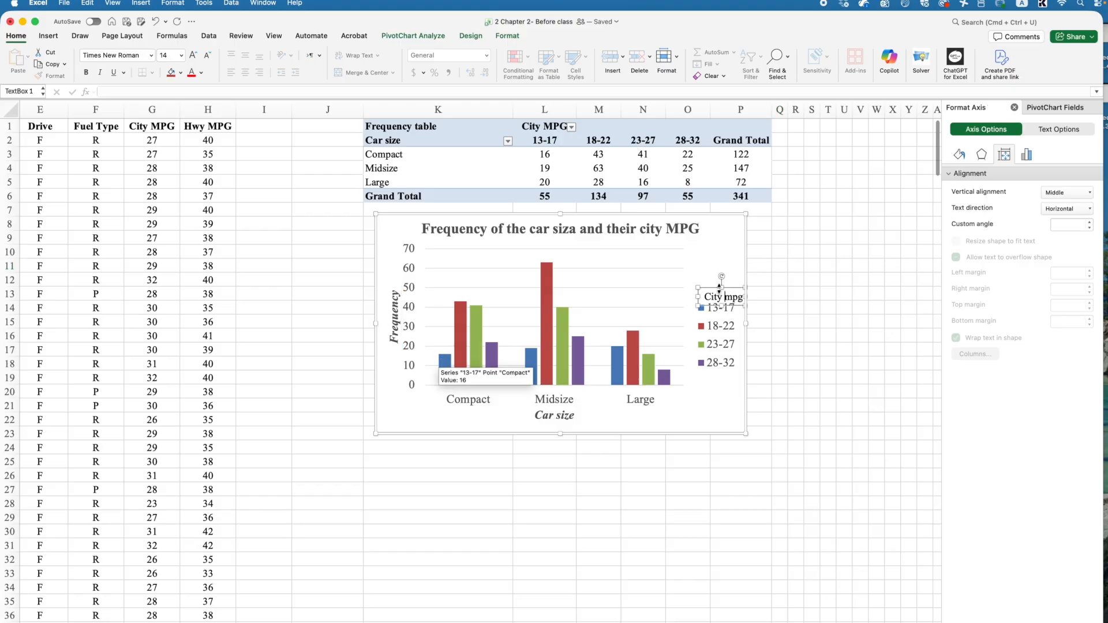
left_click(86, 72)
left_click(193, 55)
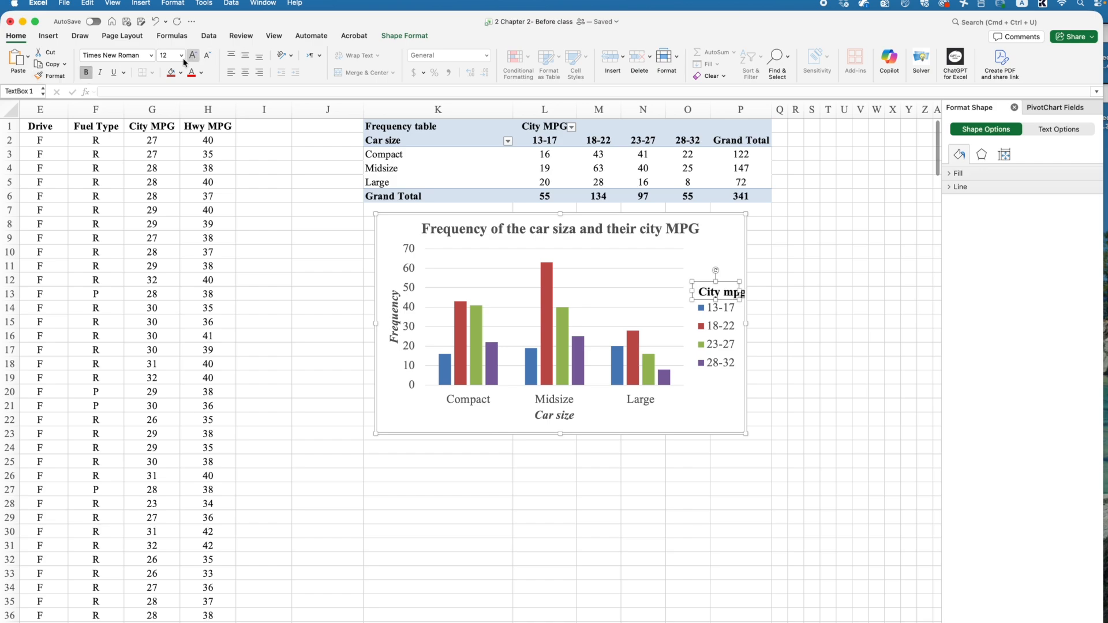
left_click(100, 73)
left_click_drag(693, 290, 686, 300)
left_click(722, 386)
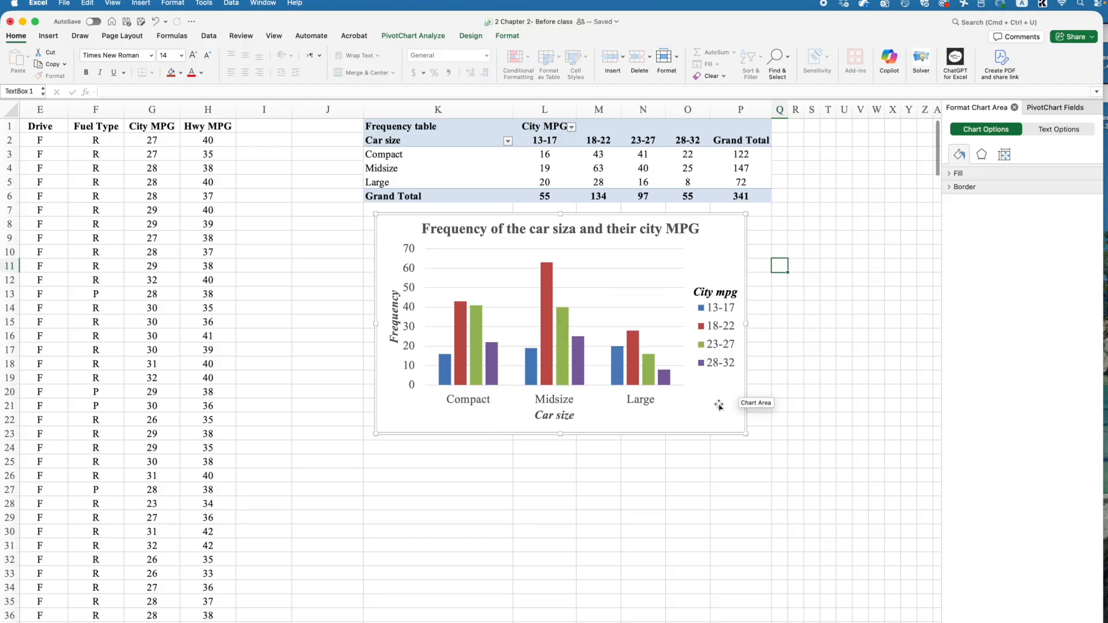
Step: Move the vertical axis title slightly to the left
left_click(386, 313)
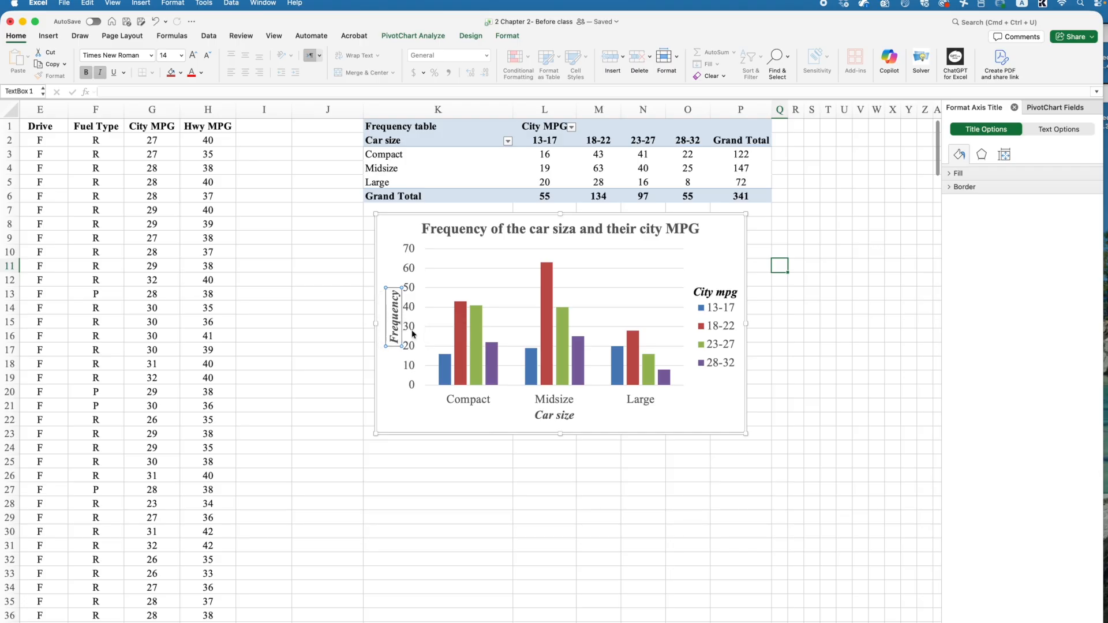
left_click_drag(386, 312, 379, 313)
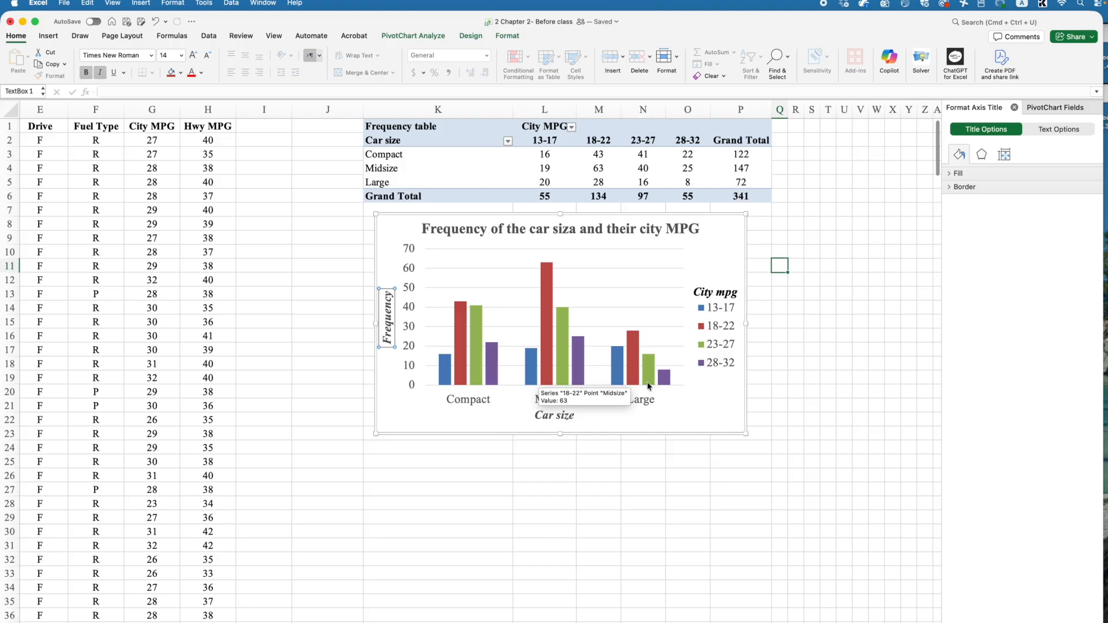
mouse_move(447, 362)
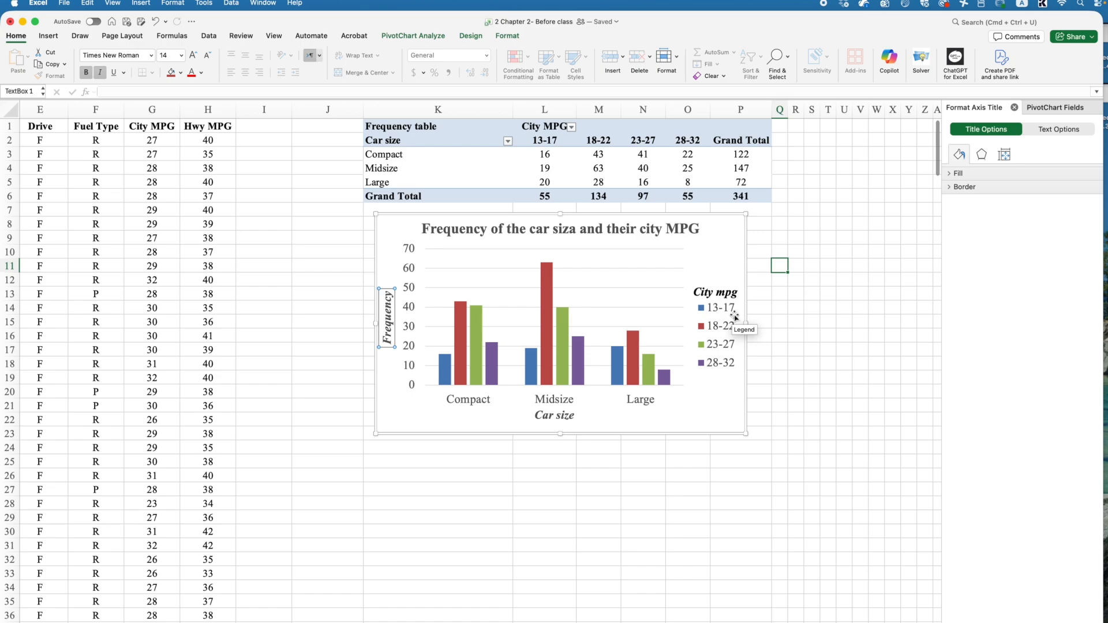
Step: Add data labels to the columns at the Outside End position
left_click(529, 218)
left_click(469, 37)
left_click(26, 58)
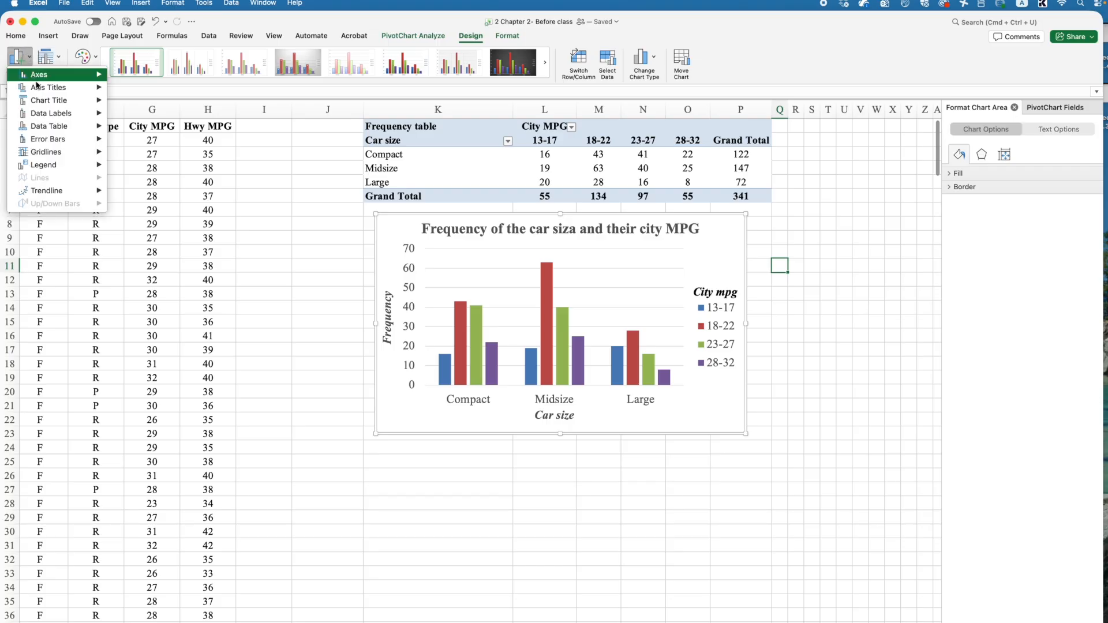
mouse_move(58, 122)
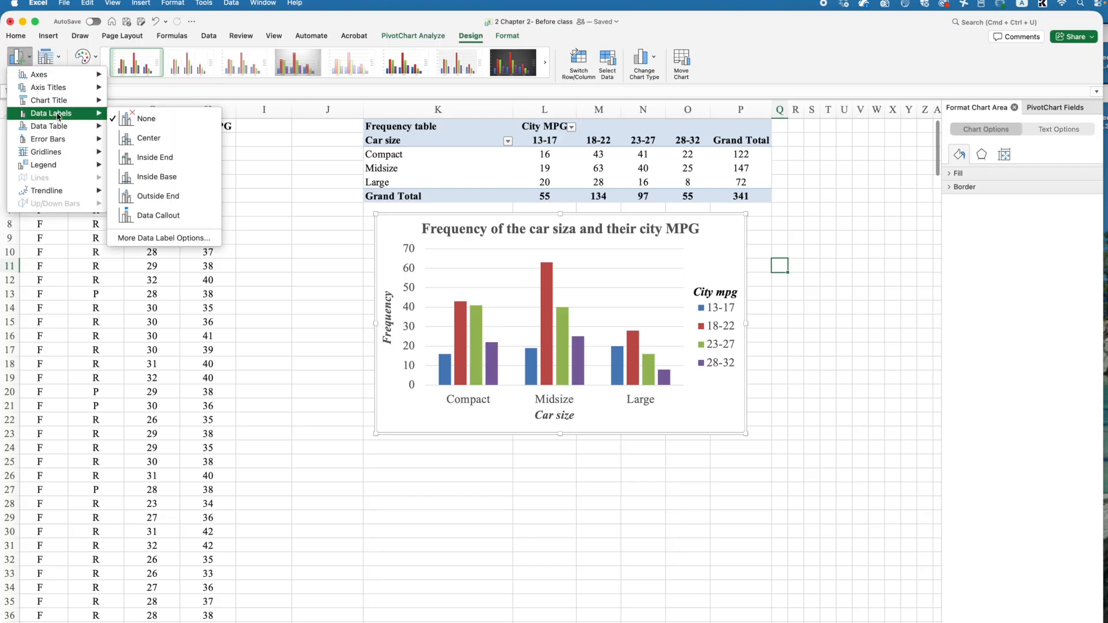
left_click(163, 198)
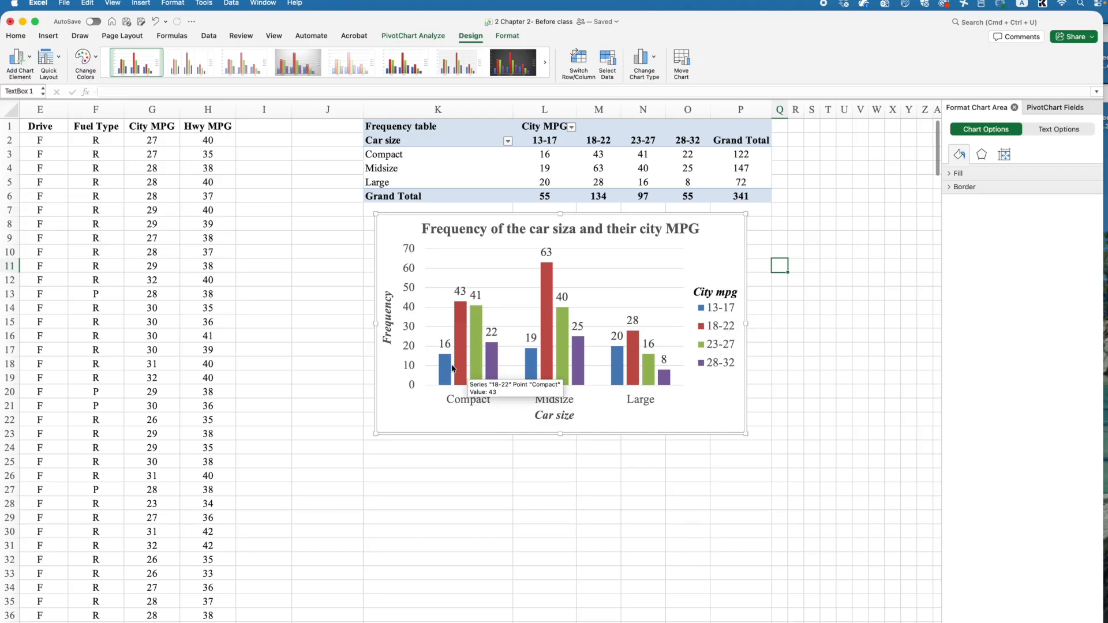
left_click(446, 344)
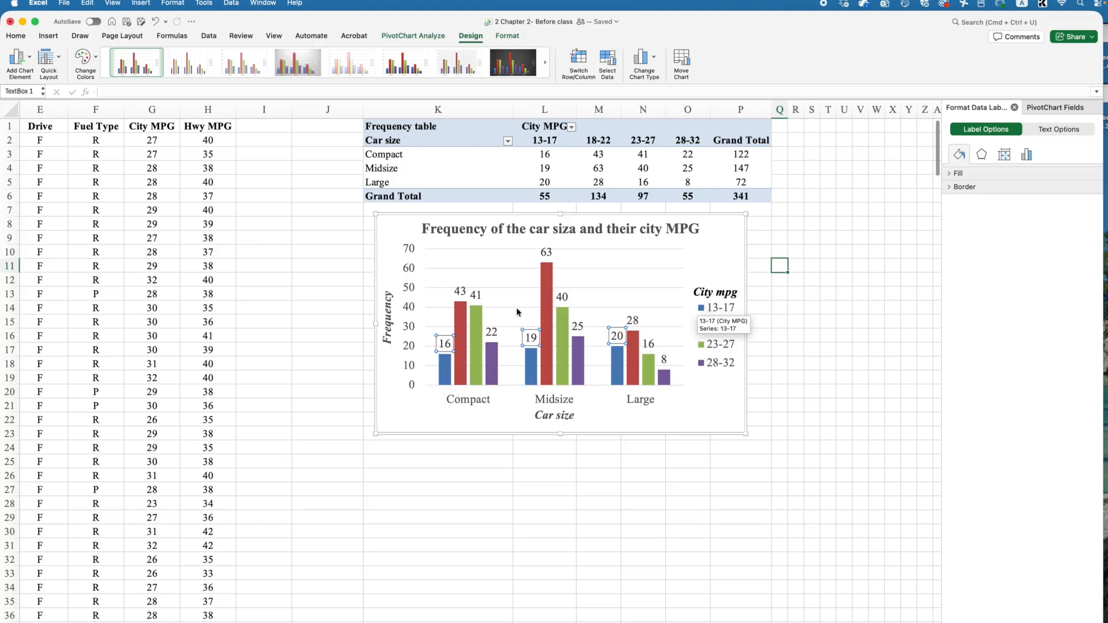
left_click(549, 153)
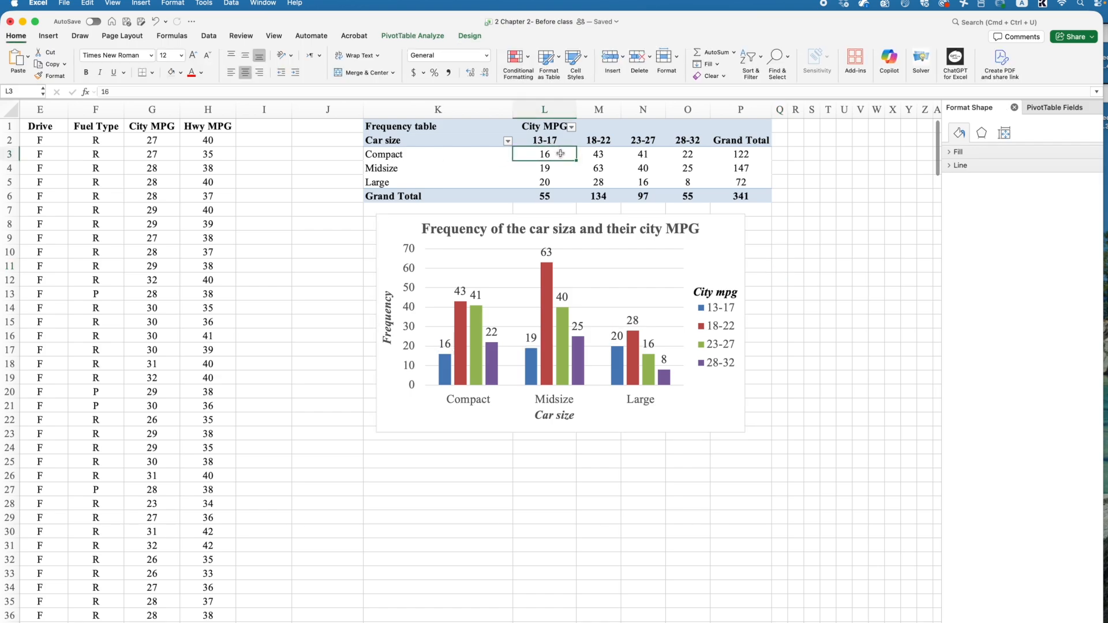
left_click(537, 532)
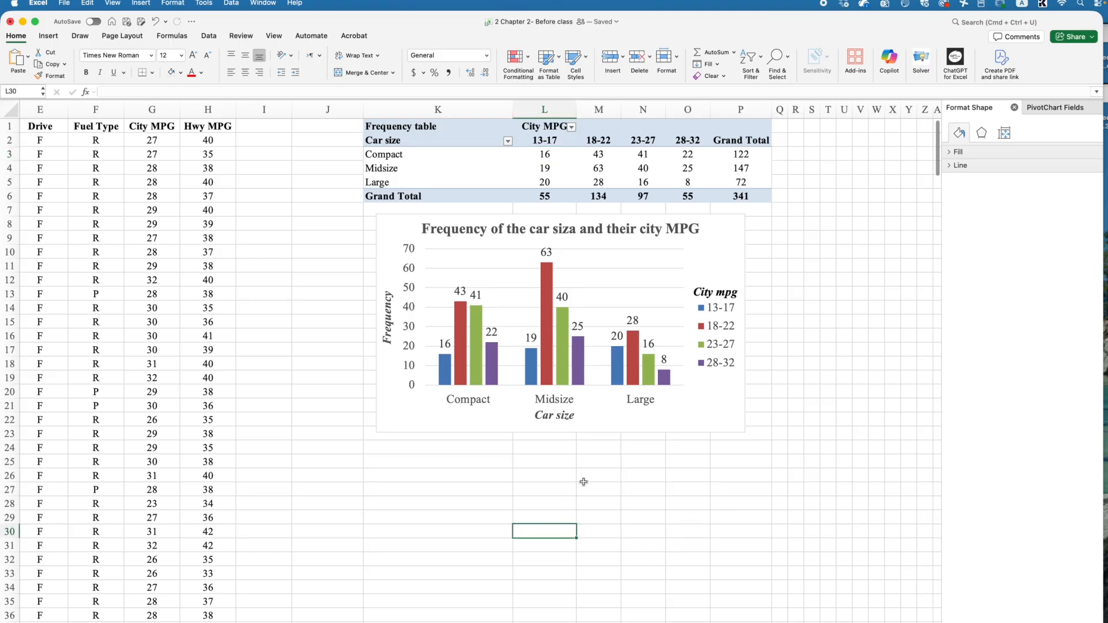
left_click(393, 125)
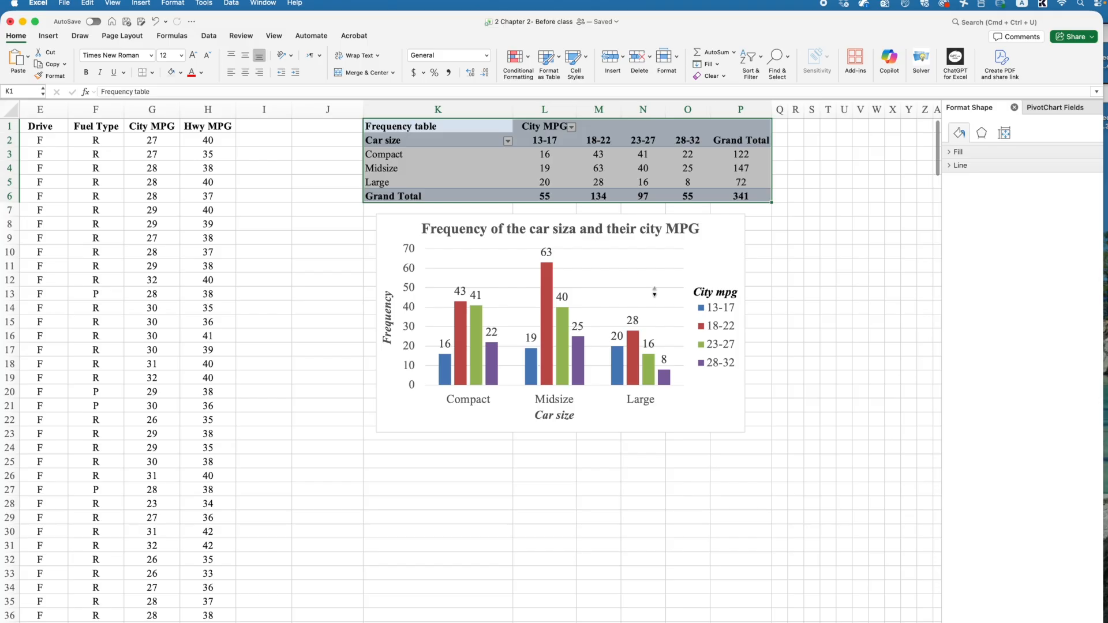
left_click(799, 320)
Step: Move the pivot chart to the right of the pivot table, aligned near the top of the sheet
left_click(657, 239)
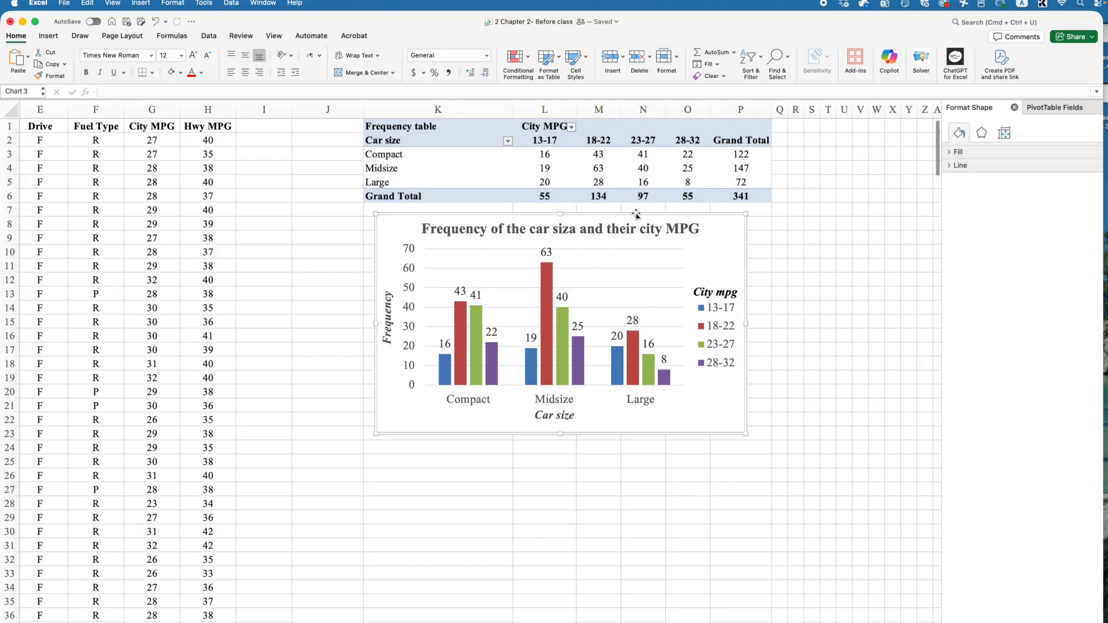
left_click_drag(583, 207, 803, 271)
left_click_drag(735, 242, 737, 157)
Step: Copy the whole pivot table and paste a duplicate starting at cell K14
left_click(398, 266)
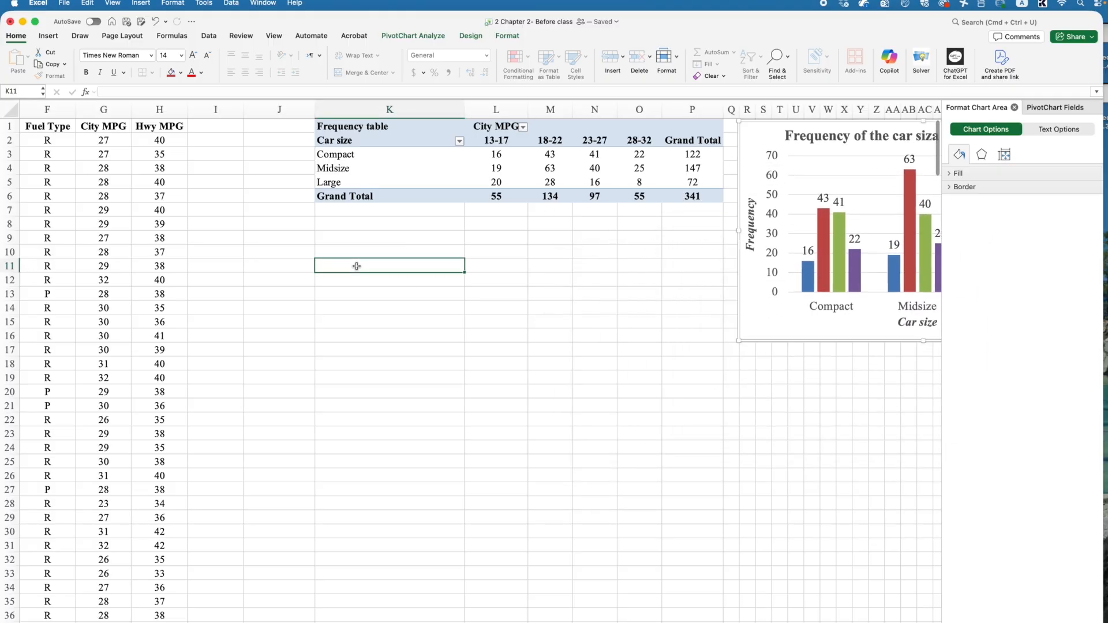
left_click(374, 312)
left_click(332, 126)
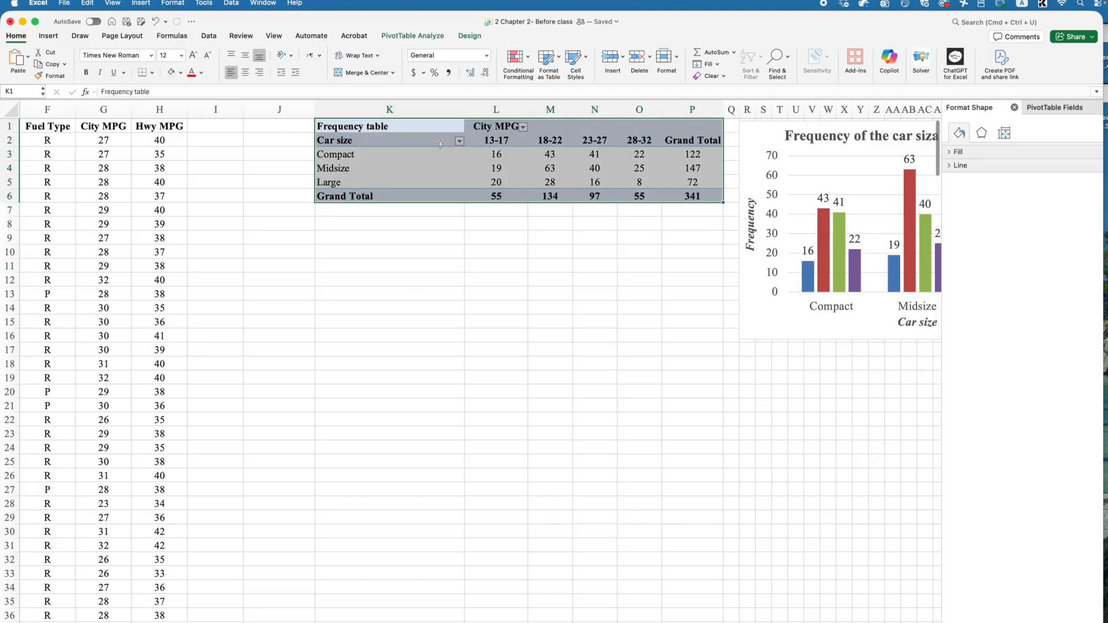
key("super+c")
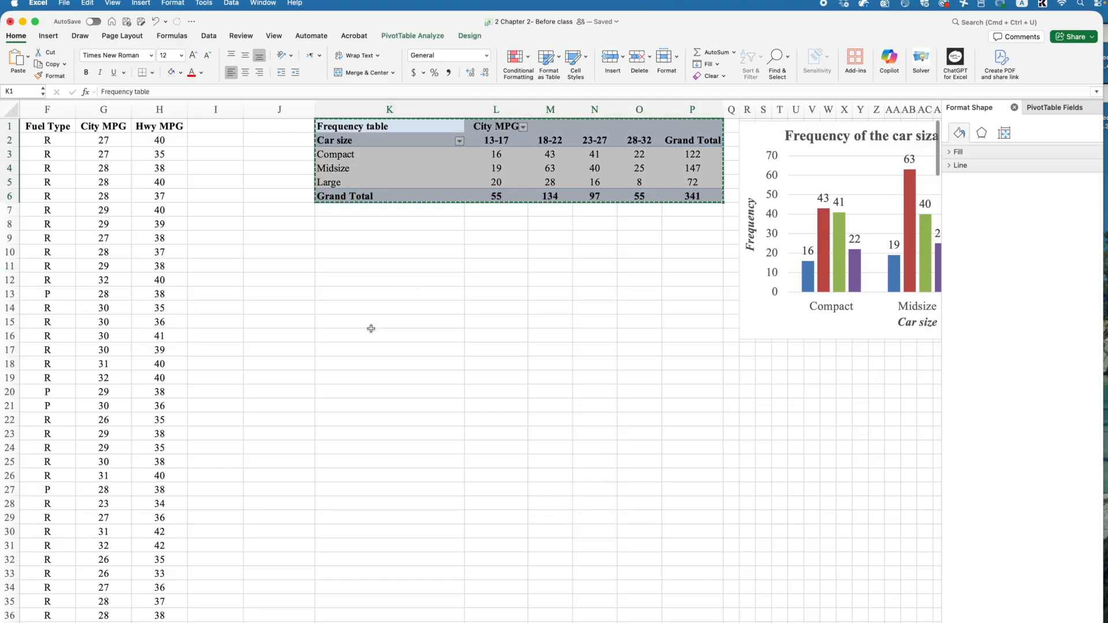
left_click(357, 310)
key("super+v")
left_click(479, 364)
left_click(390, 309)
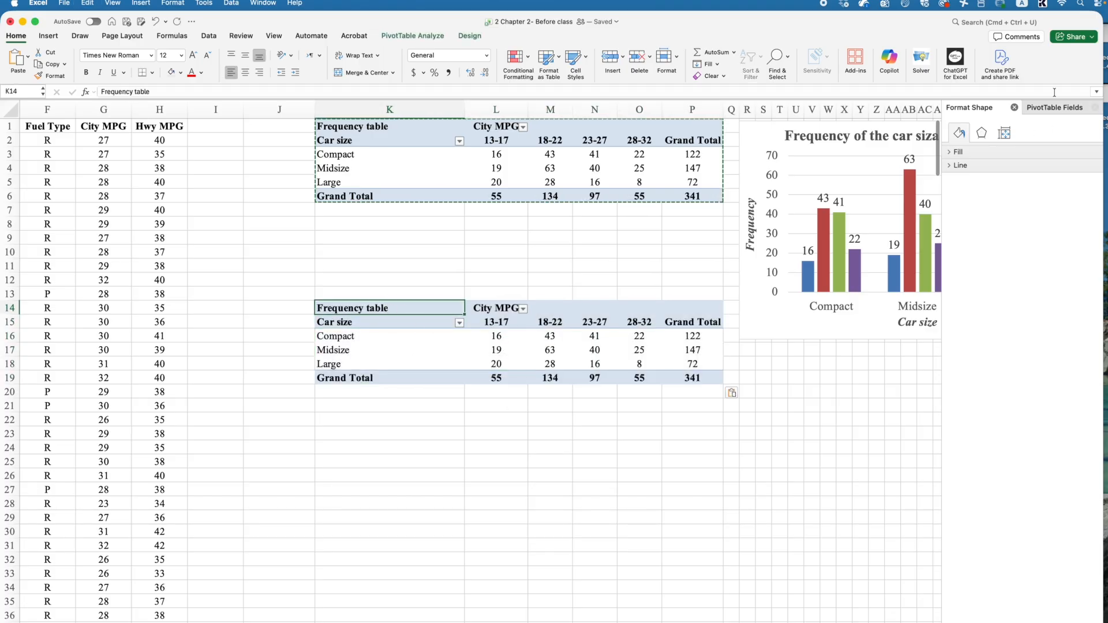
Step: Add the Fuel Type field to the rows of the copied pivot table, below Size
left_click(1013, 108)
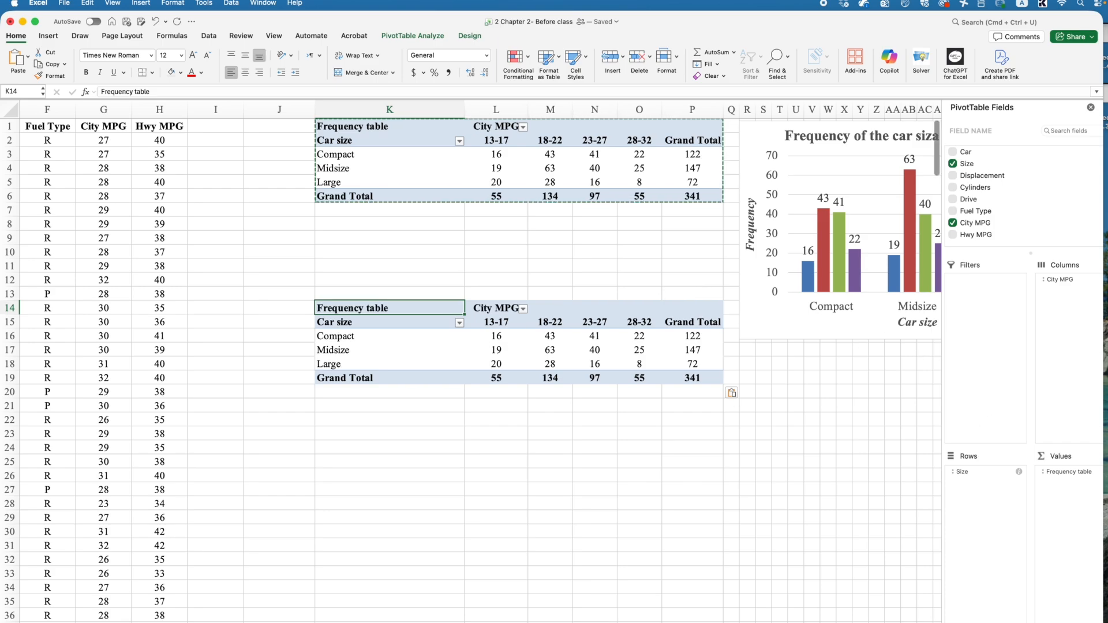
scroll(462, 347, "left", 5)
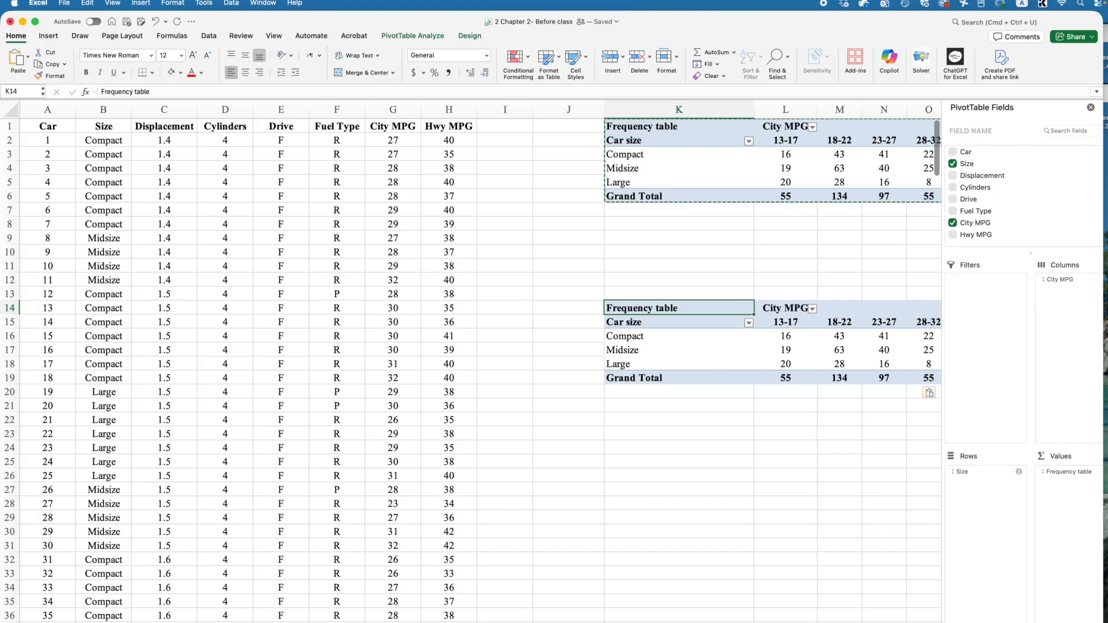
scroll(481, 364, "right", 6)
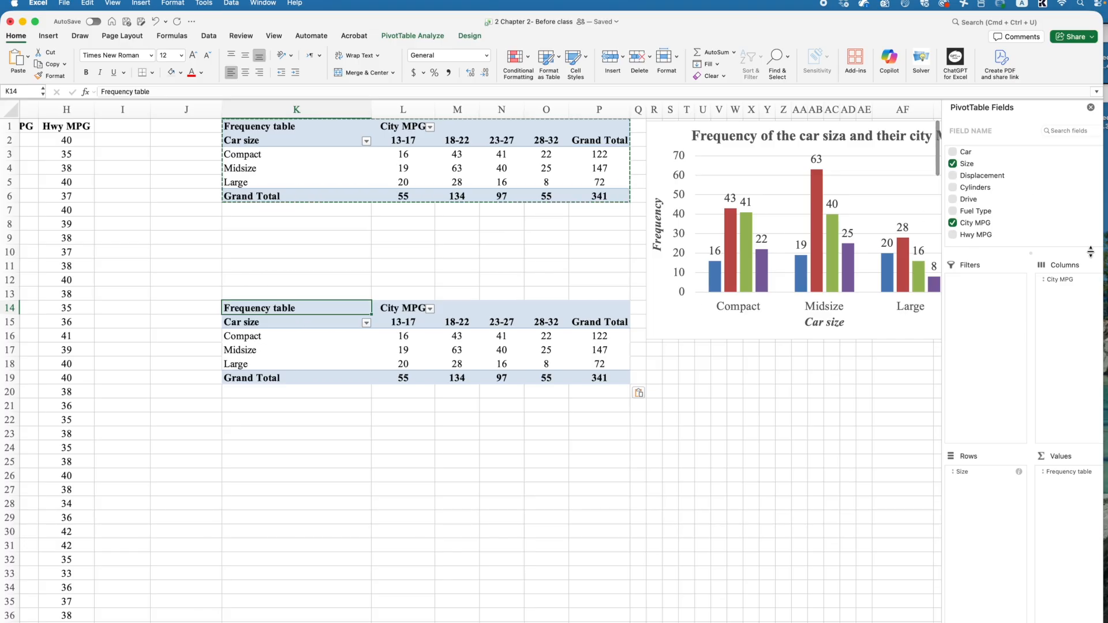
left_click(974, 200)
left_click(980, 214)
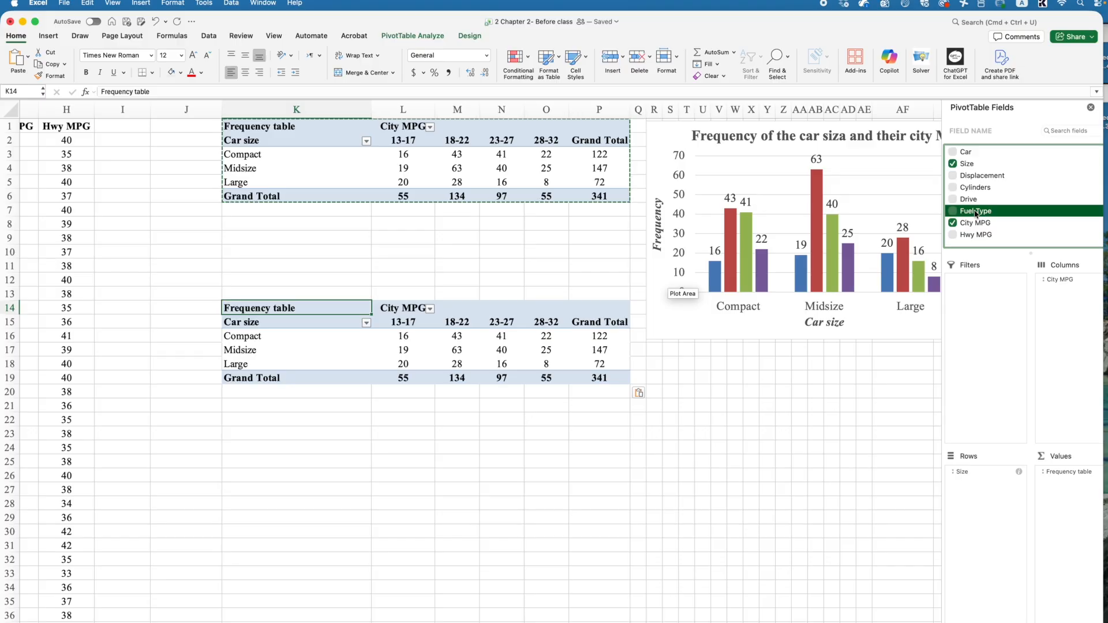
left_click_drag(968, 215, 981, 491)
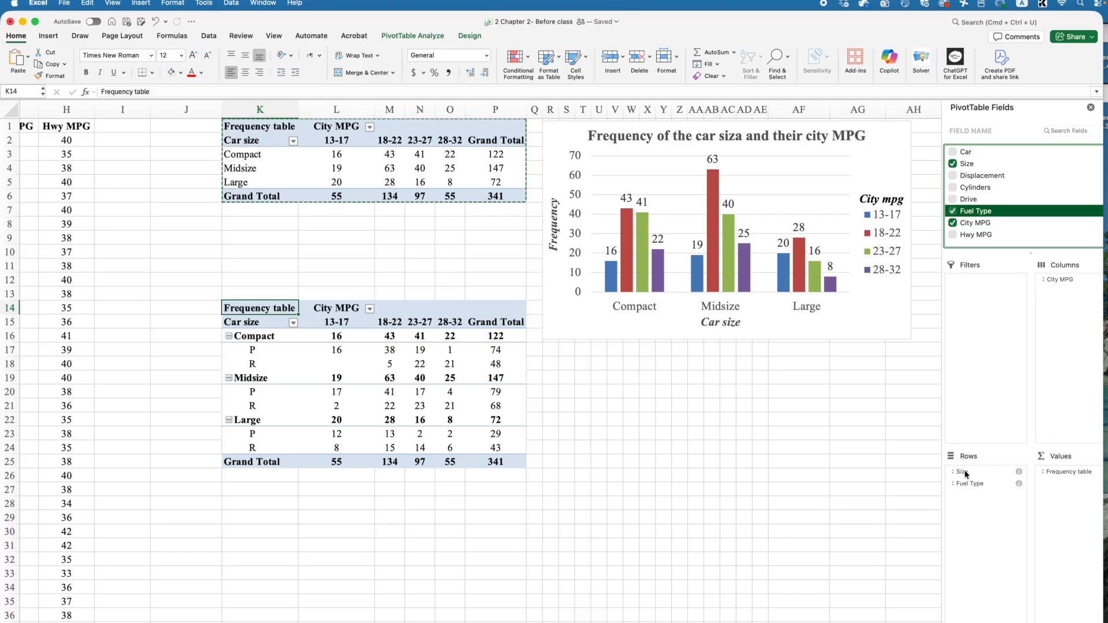
Step: Fill the Compact R 18-22 value cell (M18) with a light red colour
left_click(253, 349)
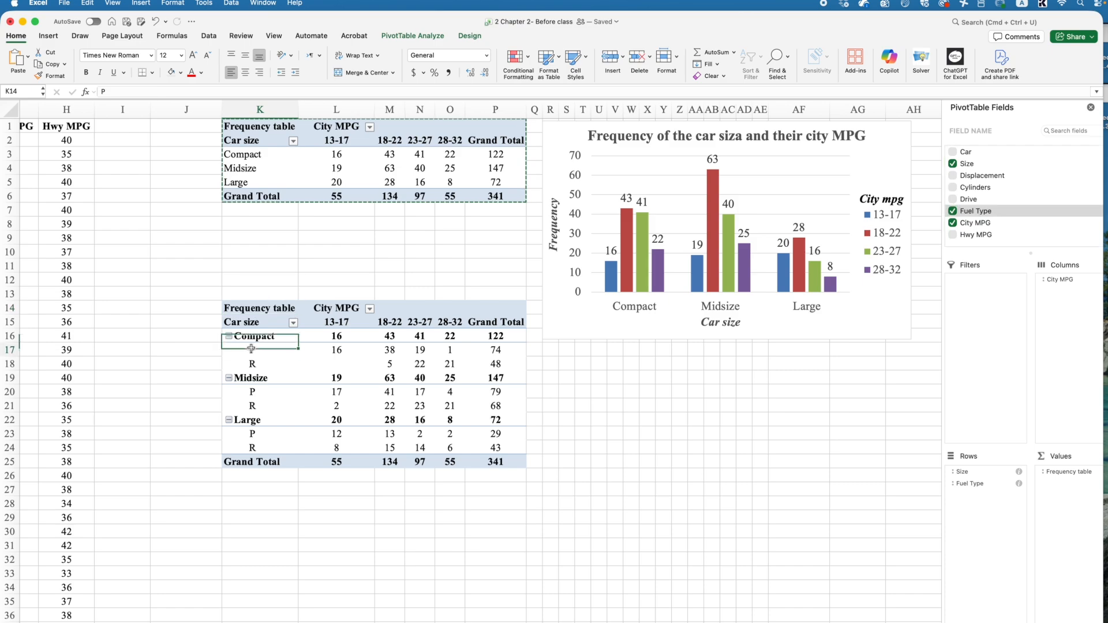
left_click(254, 364)
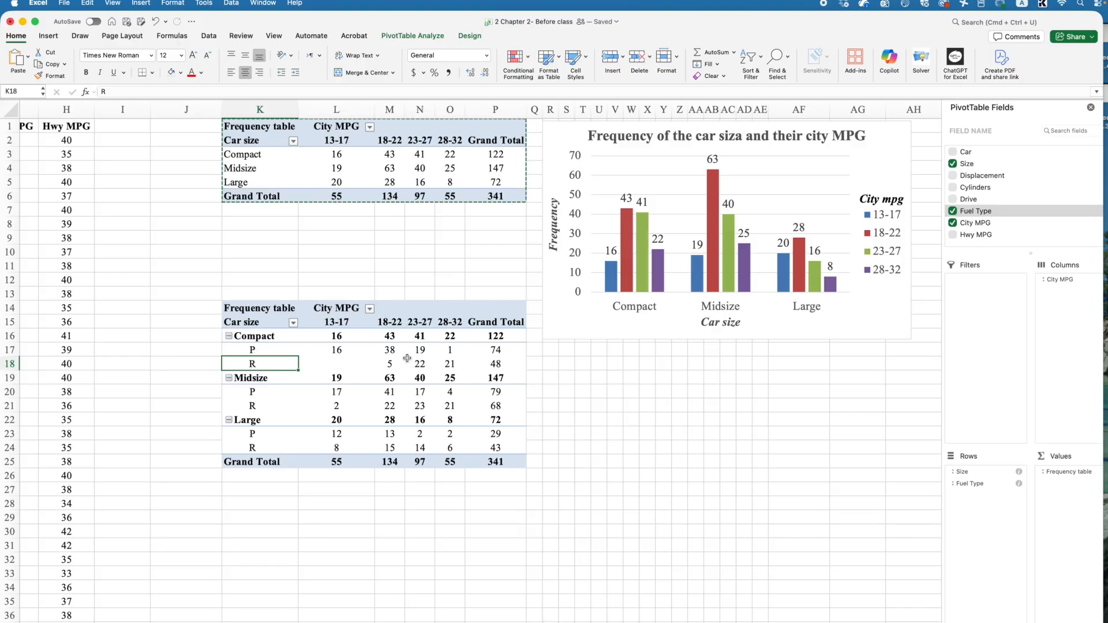
left_click(390, 363)
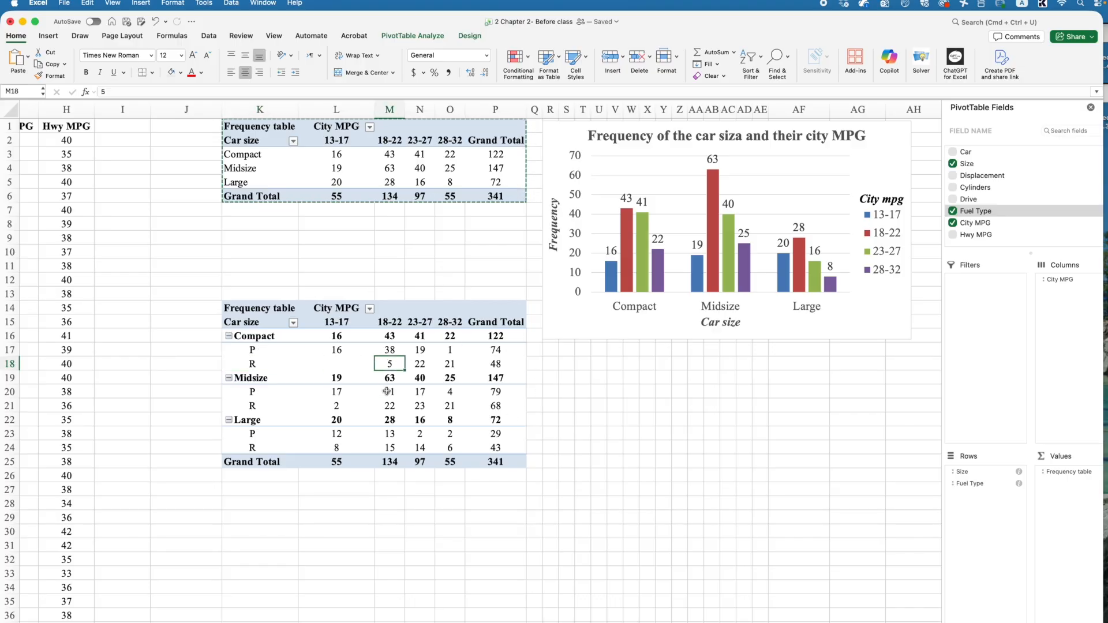
left_click(180, 72)
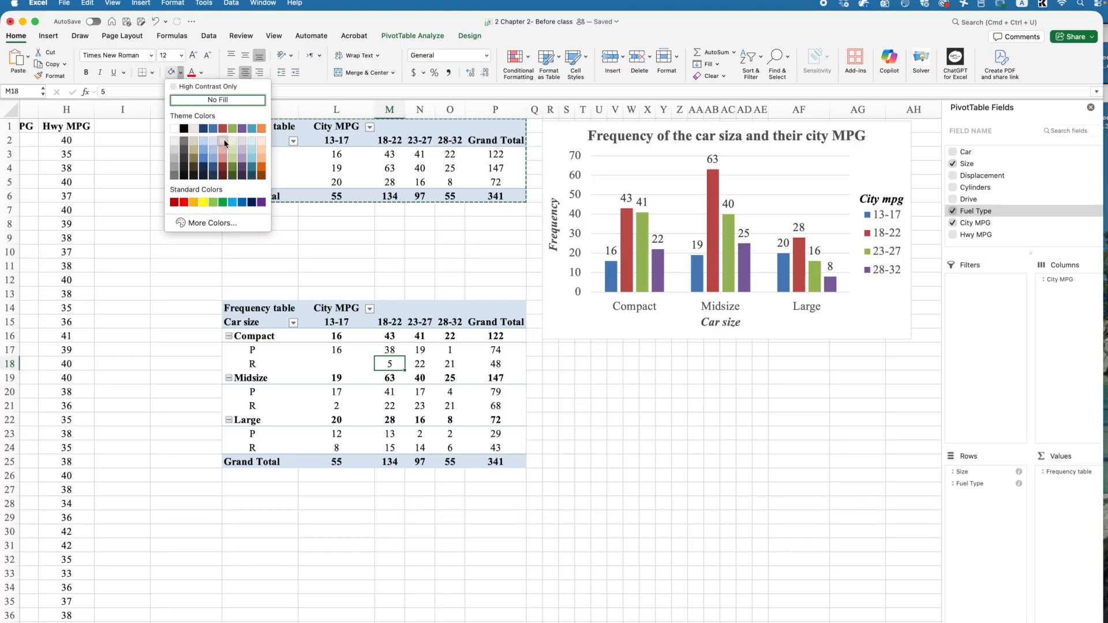
left_click(223, 141)
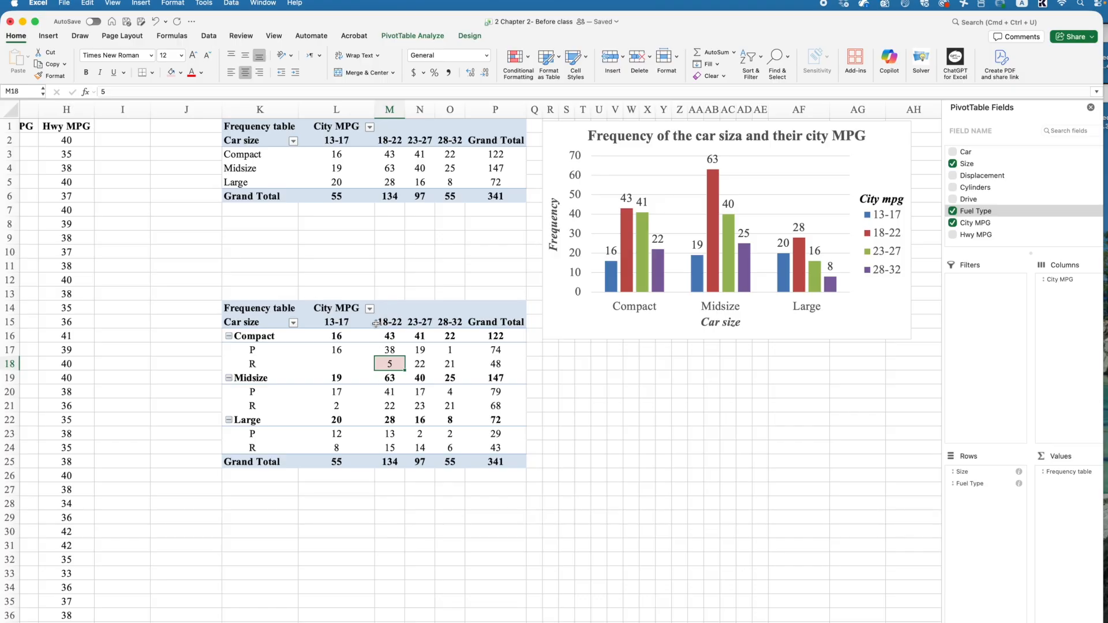
Step: Collapse the Compact, Midsize and Large groups of the copied pivot table, then expand them again
left_click_drag(391, 363, 267, 363)
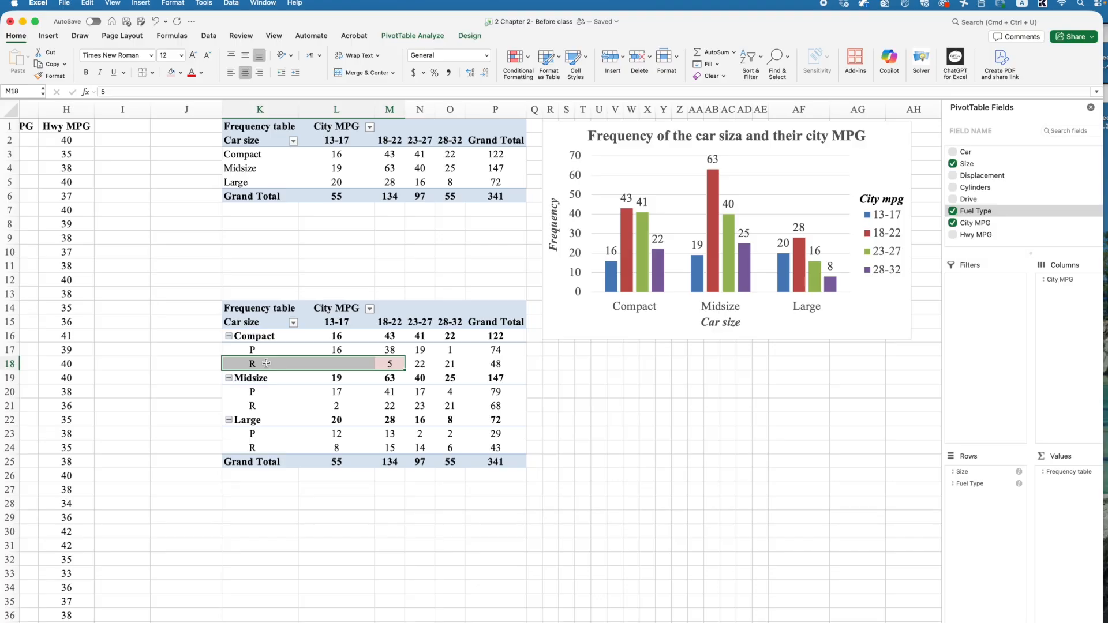
left_click(267, 363)
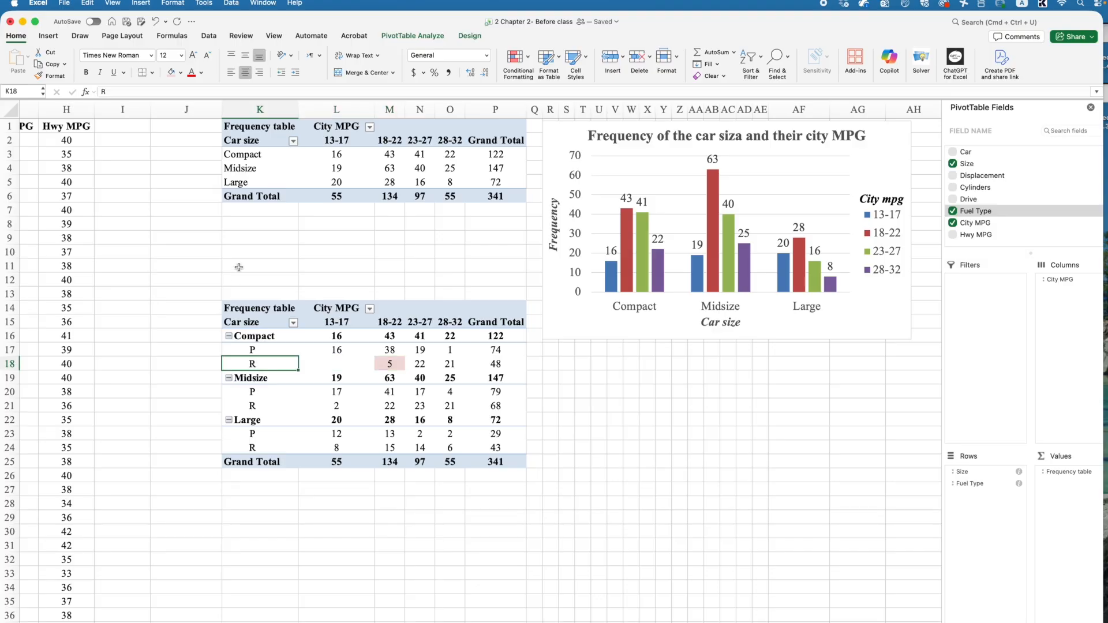
left_click_drag(249, 364, 390, 338)
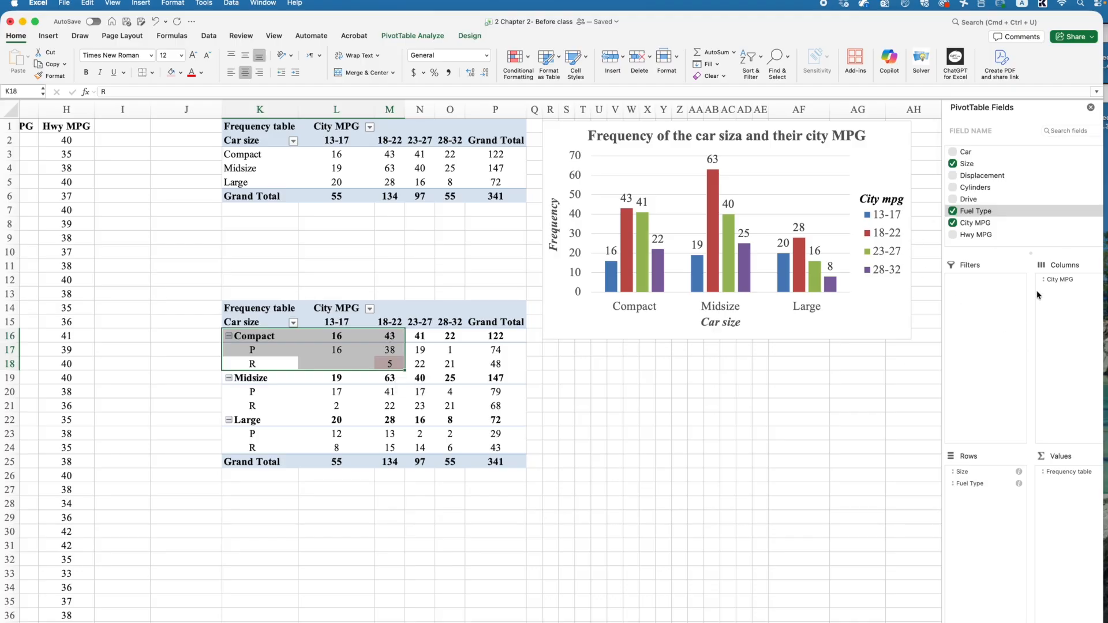
left_click(229, 336)
left_click(229, 350)
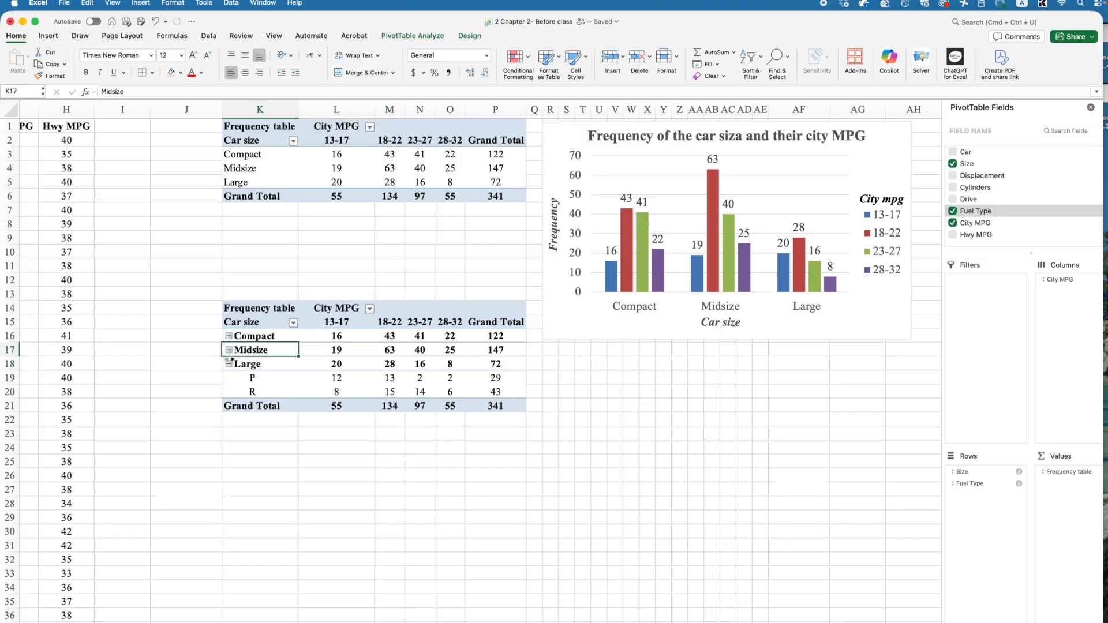
left_click(230, 363)
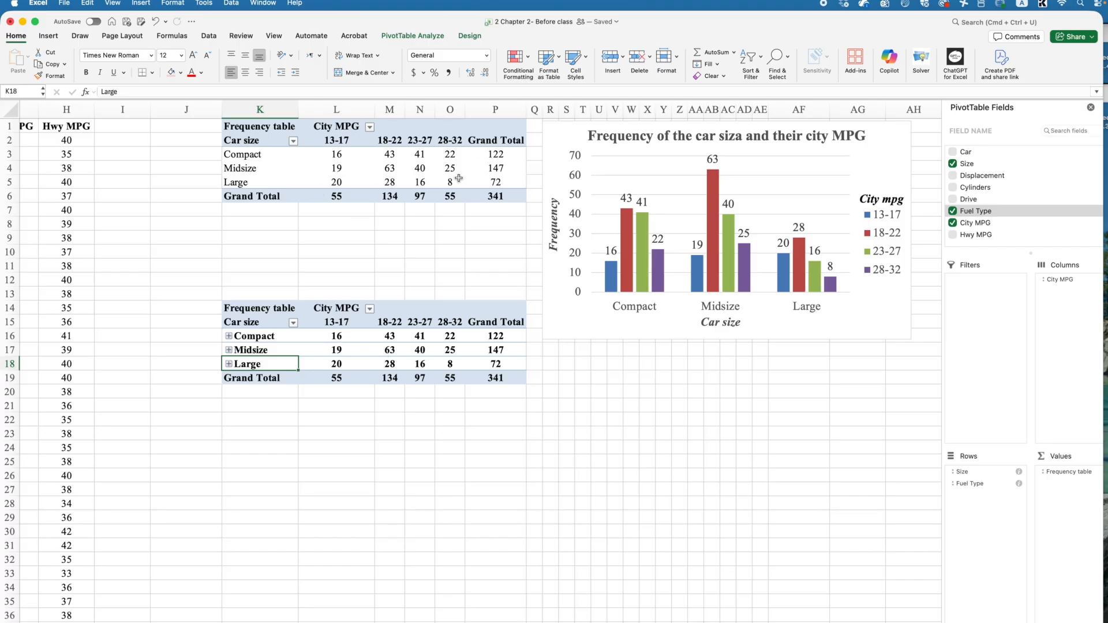
left_click(229, 336)
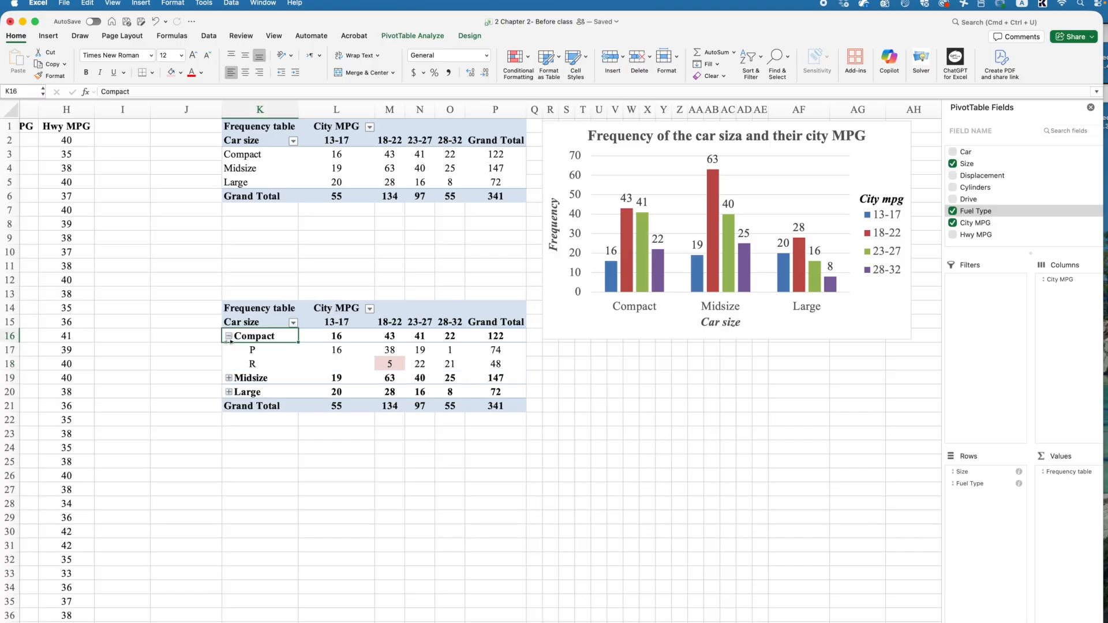
left_click(229, 378)
left_click(229, 420)
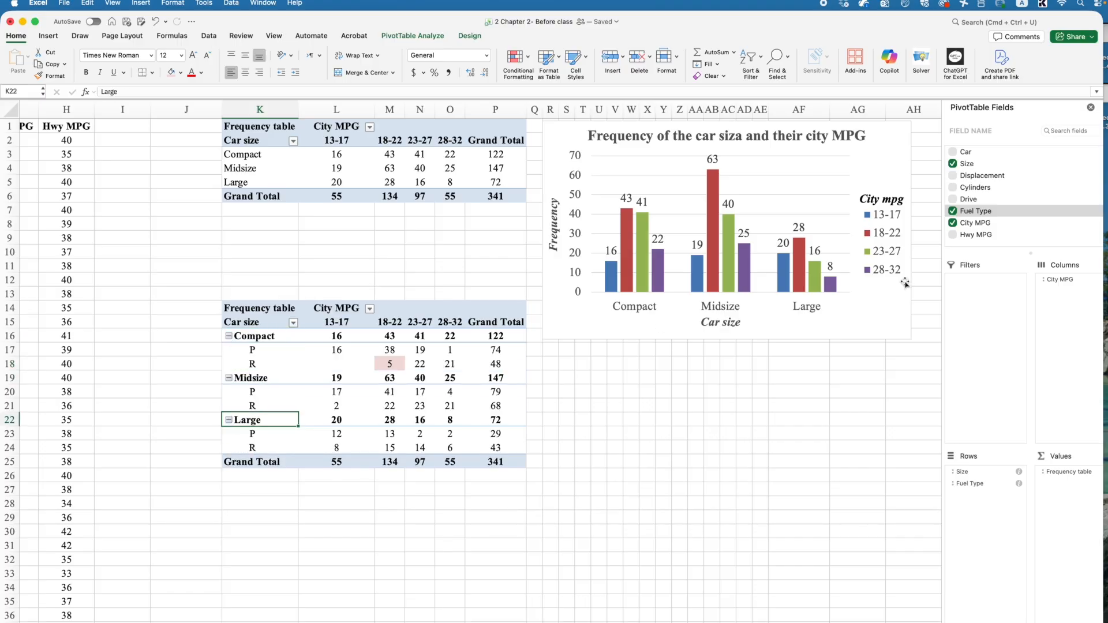
Step: Try adding the Drive field to the rows and then to the columns of the copied pivot table
left_click(966, 202)
left_click_drag(964, 202, 981, 495)
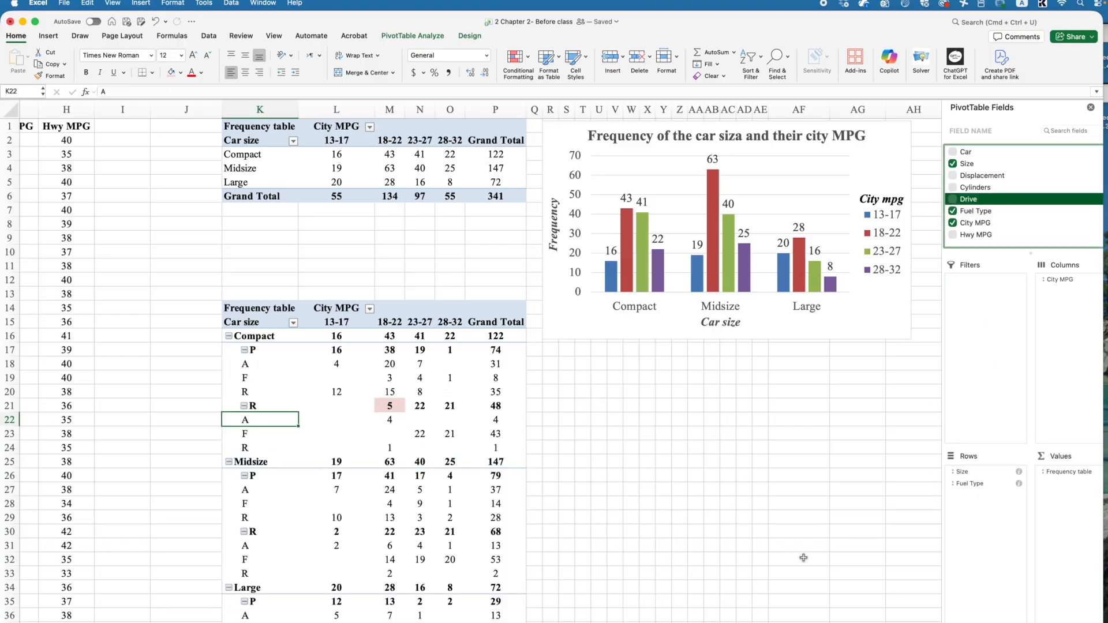
scroll(368, 389, "down", 1)
scroll(368, 390, "down", 1)
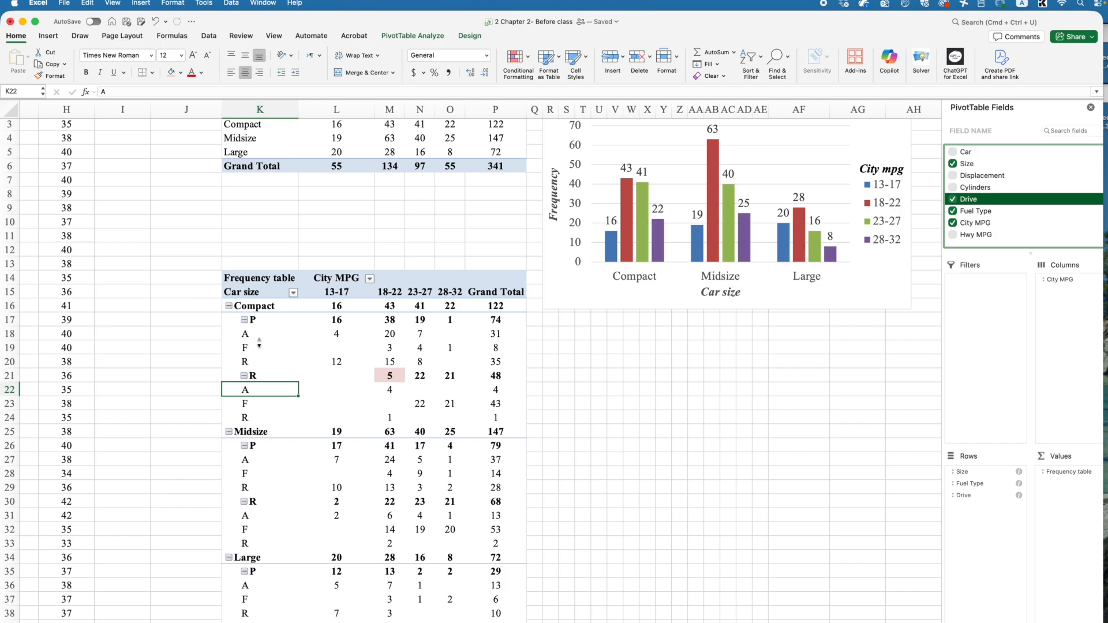
left_click(243, 321)
left_click(245, 335)
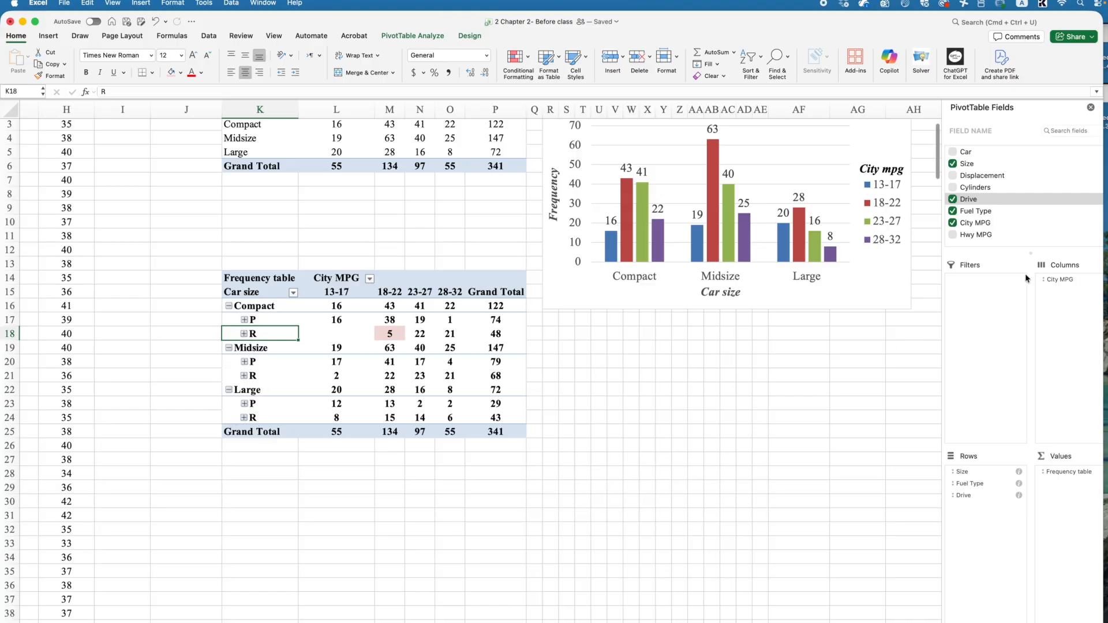
left_click_drag(972, 495, 1062, 332)
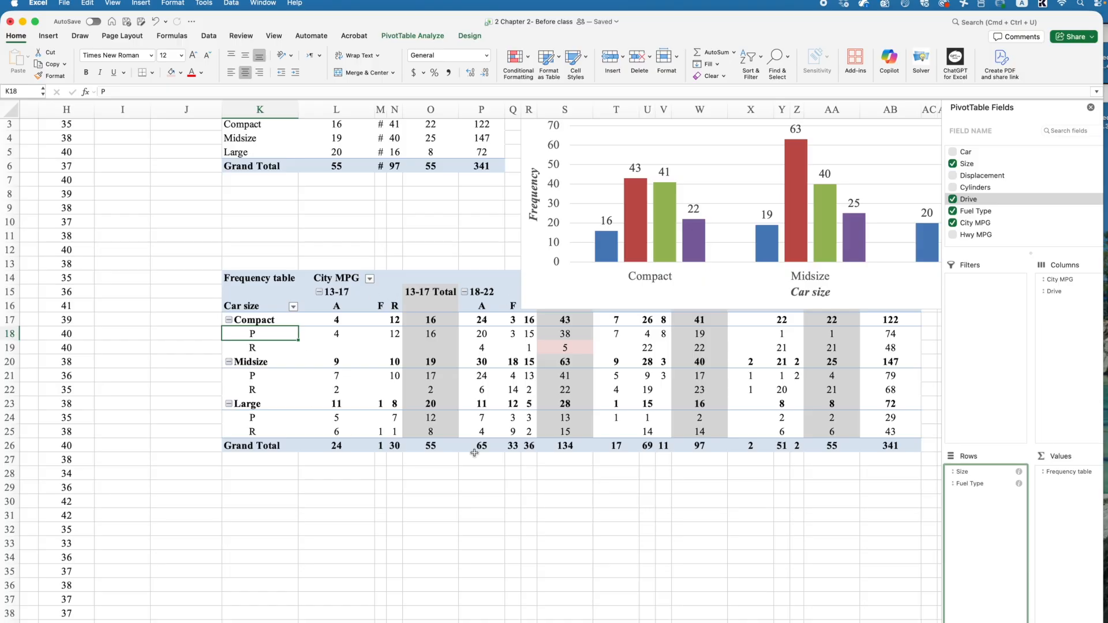
left_click_drag(1054, 291, 1017, 260)
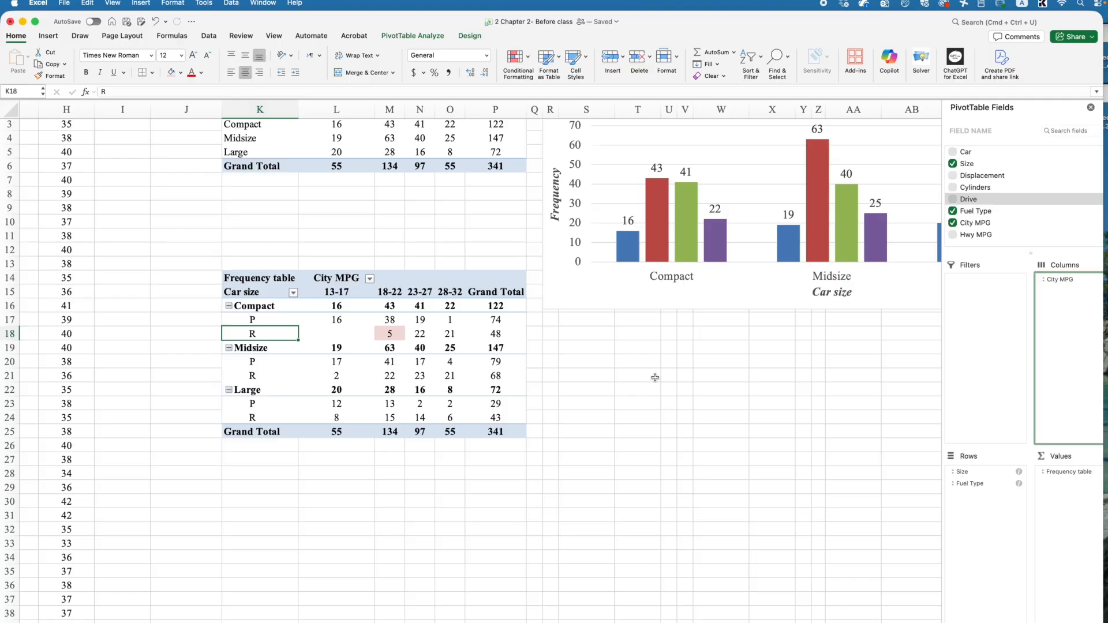
Step: Resize the pivot chart to fit between the pivot tables and the fields pane, extending down to about row 18
scroll(402, 246, "up", 2)
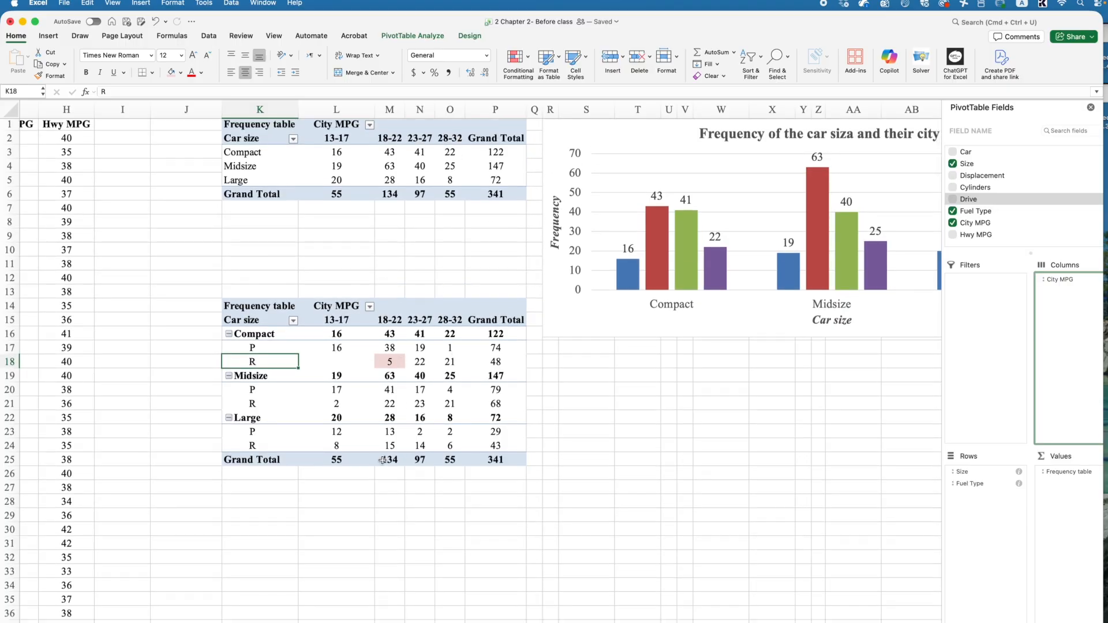
left_click(253, 346)
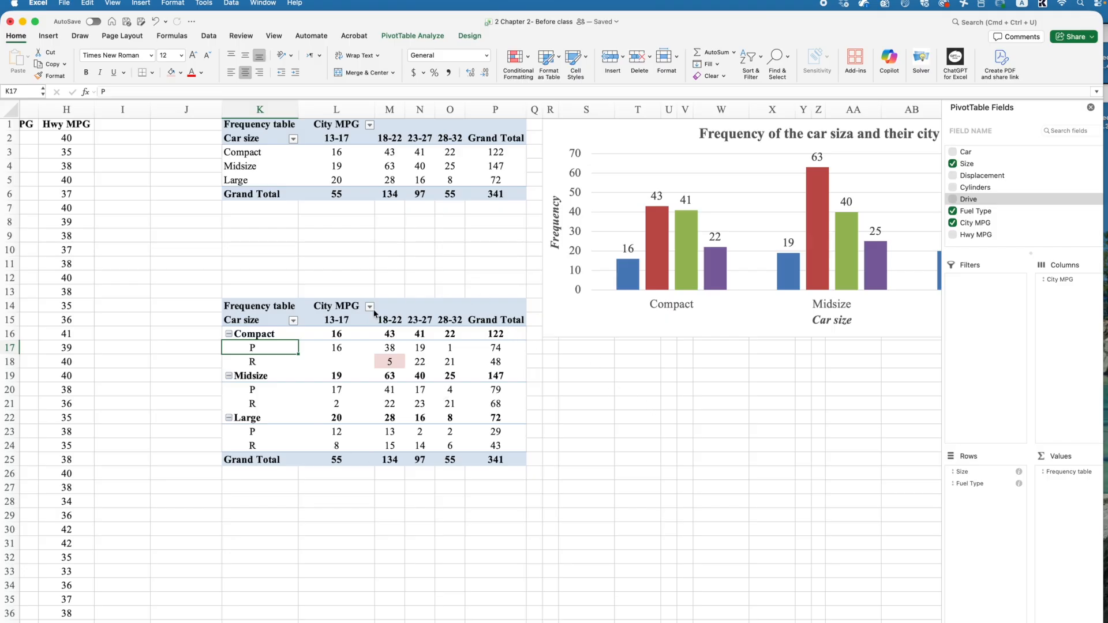
left_click(547, 443)
left_click(635, 416)
scroll(515, 374, "up", 1)
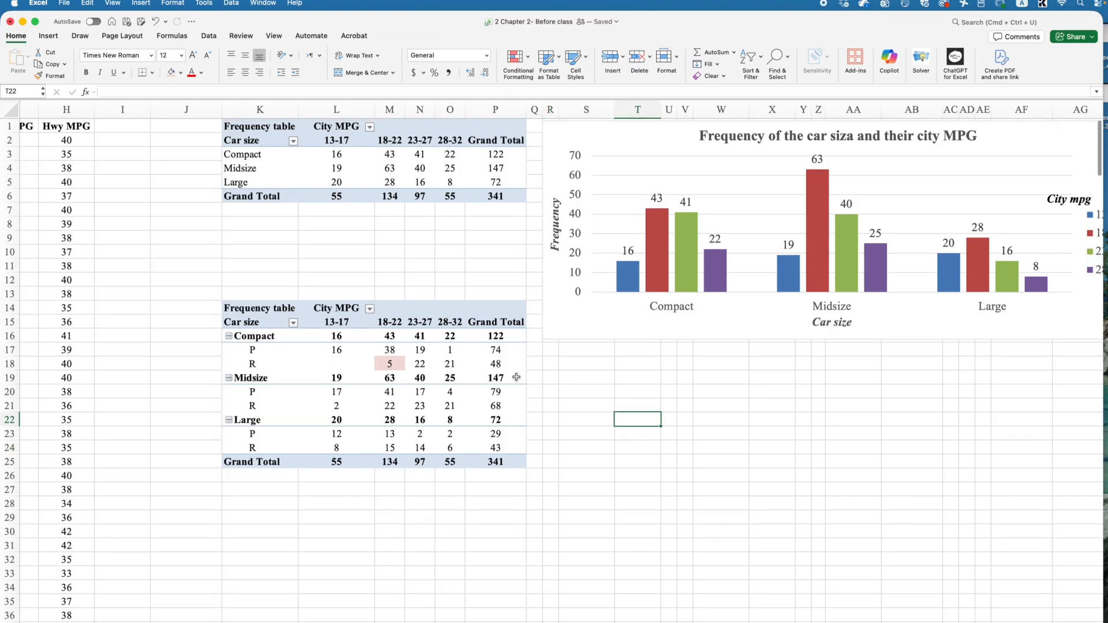
left_click(573, 376)
left_click(561, 330)
left_click_drag(543, 339, 588, 280)
left_click_drag(543, 202, 650, 201)
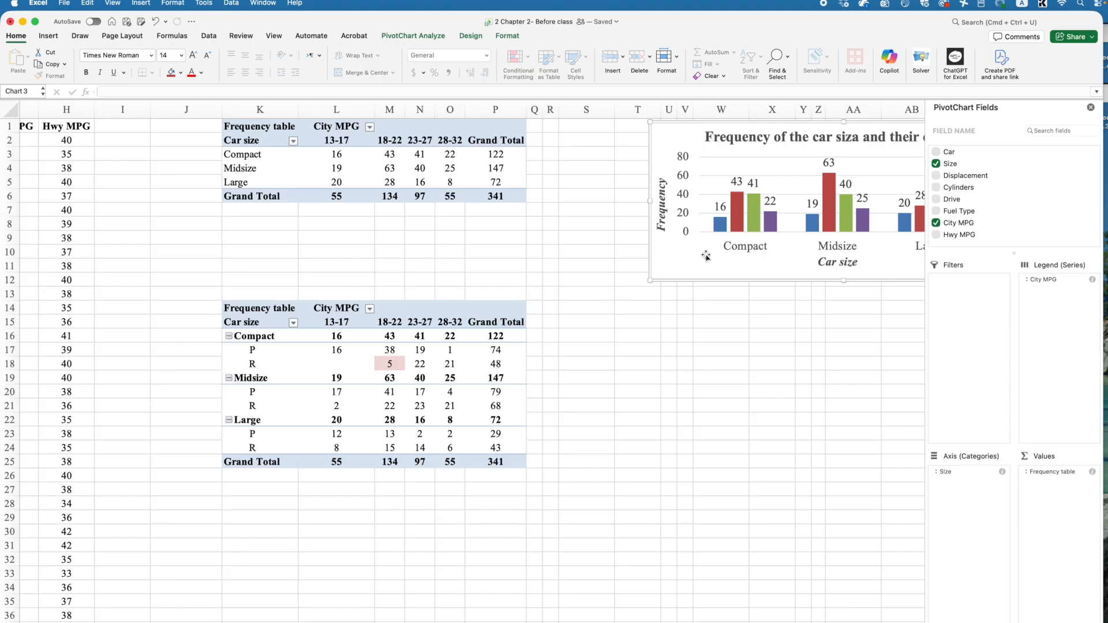
left_click_drag(715, 279, 597, 278)
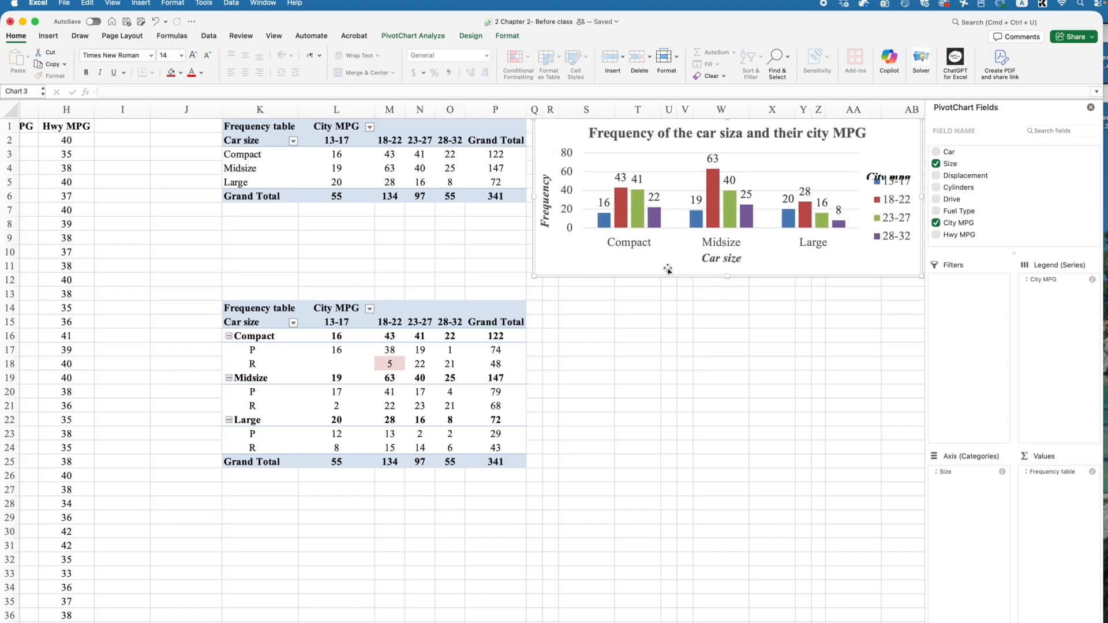
left_click_drag(727, 279, 727, 334)
Step: Collapse the Compact, Midsize and Large groups of the copied pivot table
left_click(291, 308)
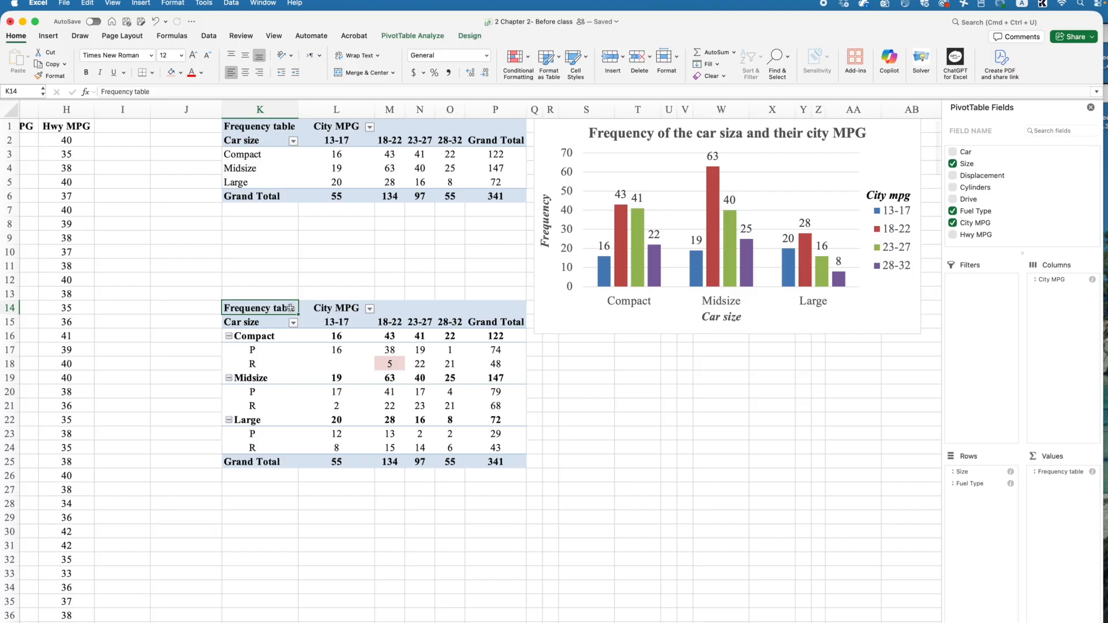
mouse_move(291, 307)
left_mouse_down()
mouse_move(389, 308)
mouse_move(491, 438)
mouse_move(490, 461)
left_mouse_up()
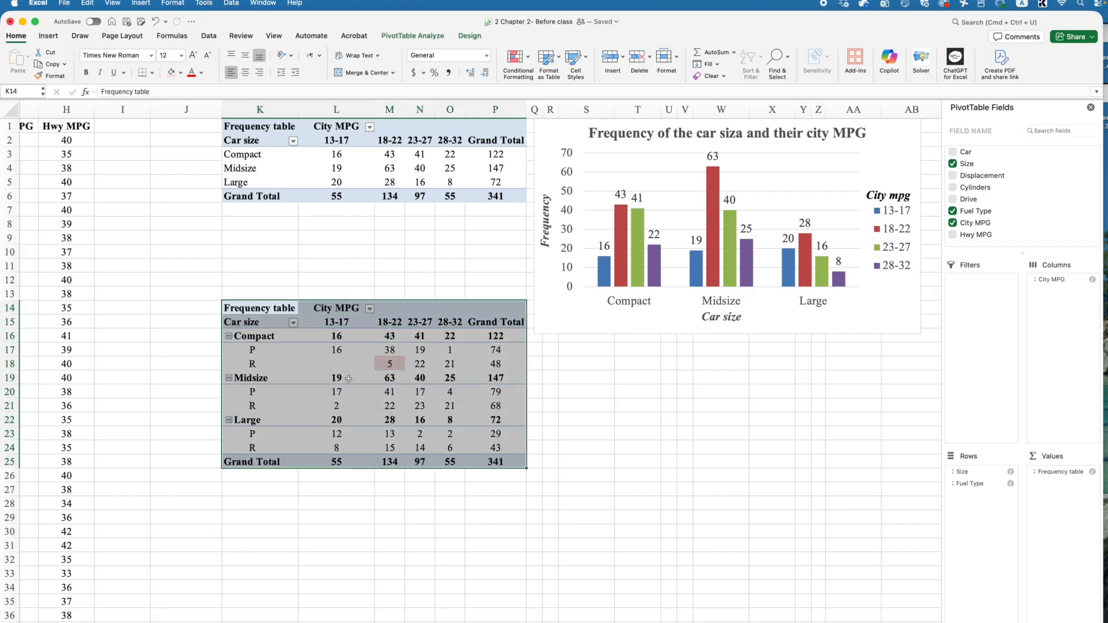
left_click(260, 335)
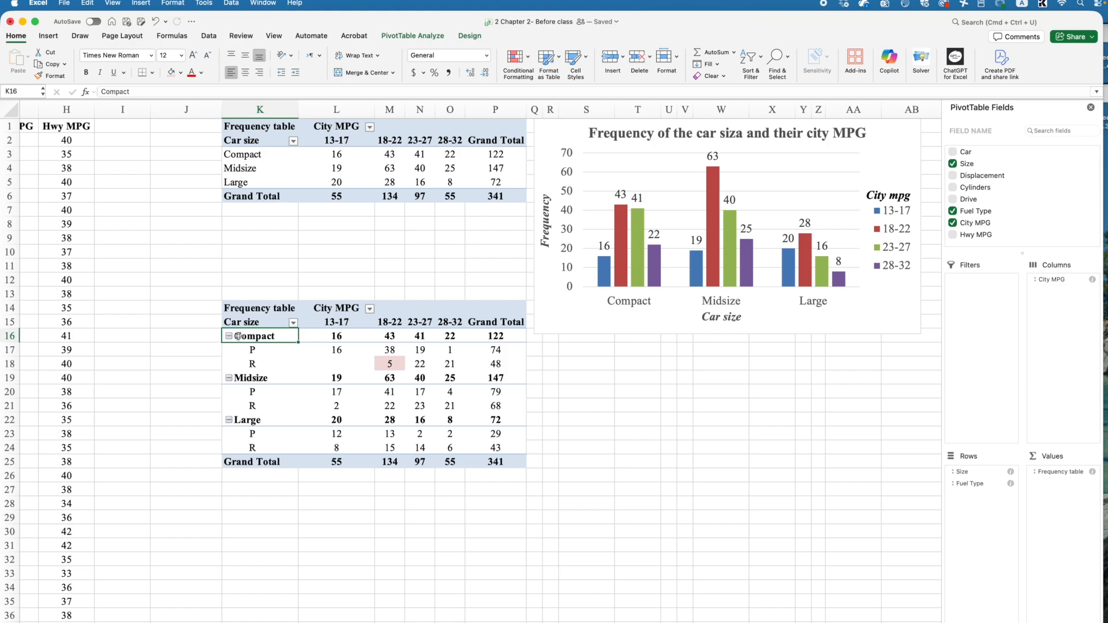
left_click(229, 336)
left_click(229, 350)
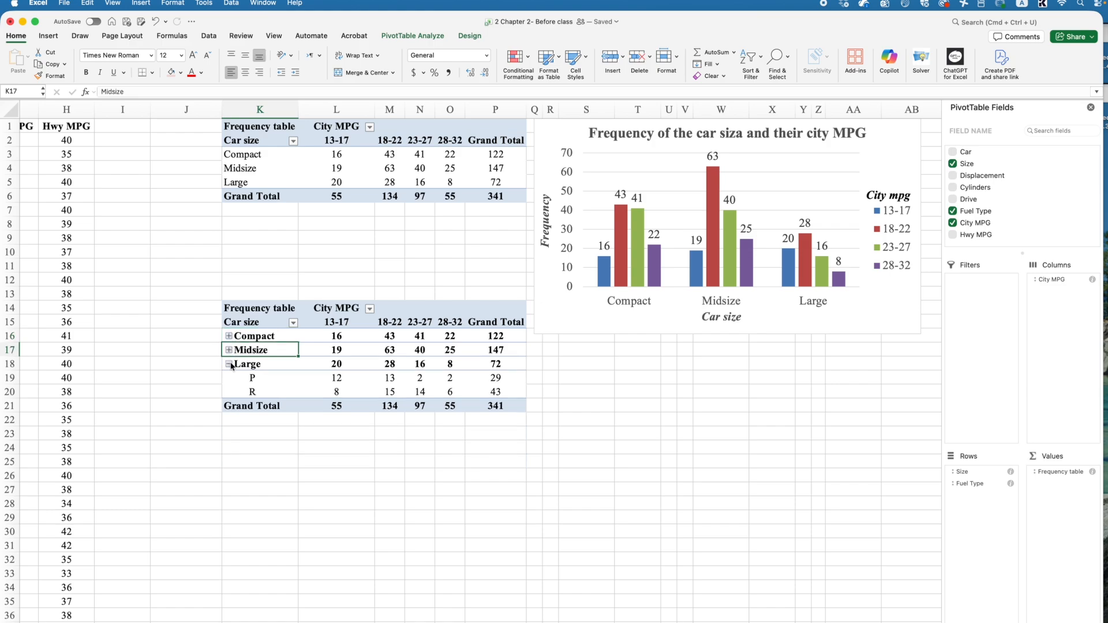
left_click(229, 364)
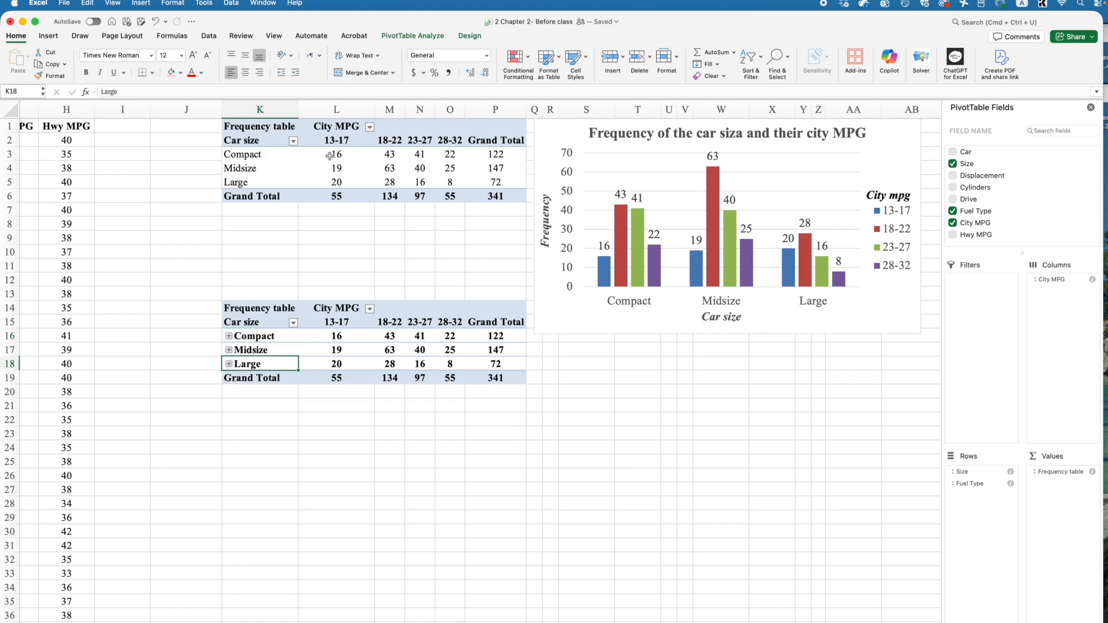
Step: Sort the car sizes of the original pivot table largest to smallest by their 13-17 frequencies
right_click(331, 155)
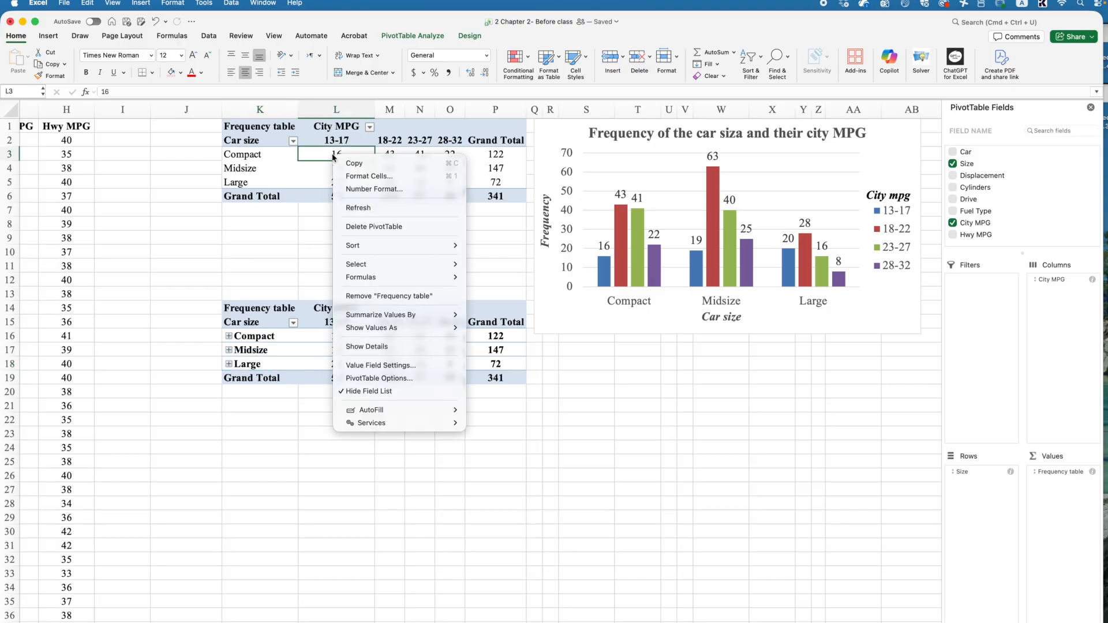
left_click(327, 151)
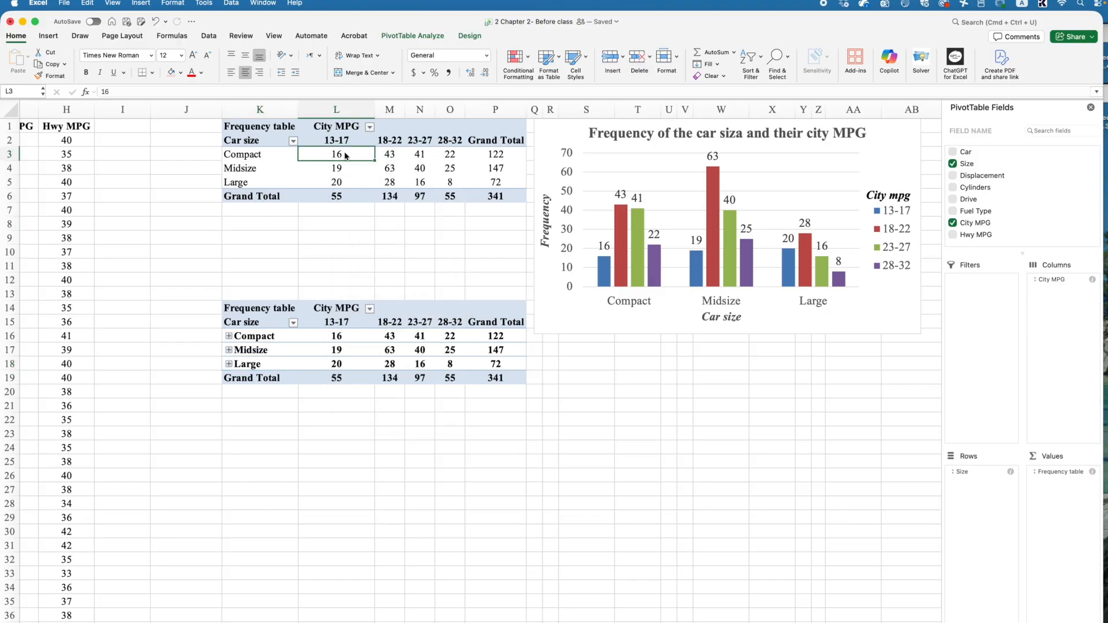
right_click(346, 152)
mouse_move(381, 243)
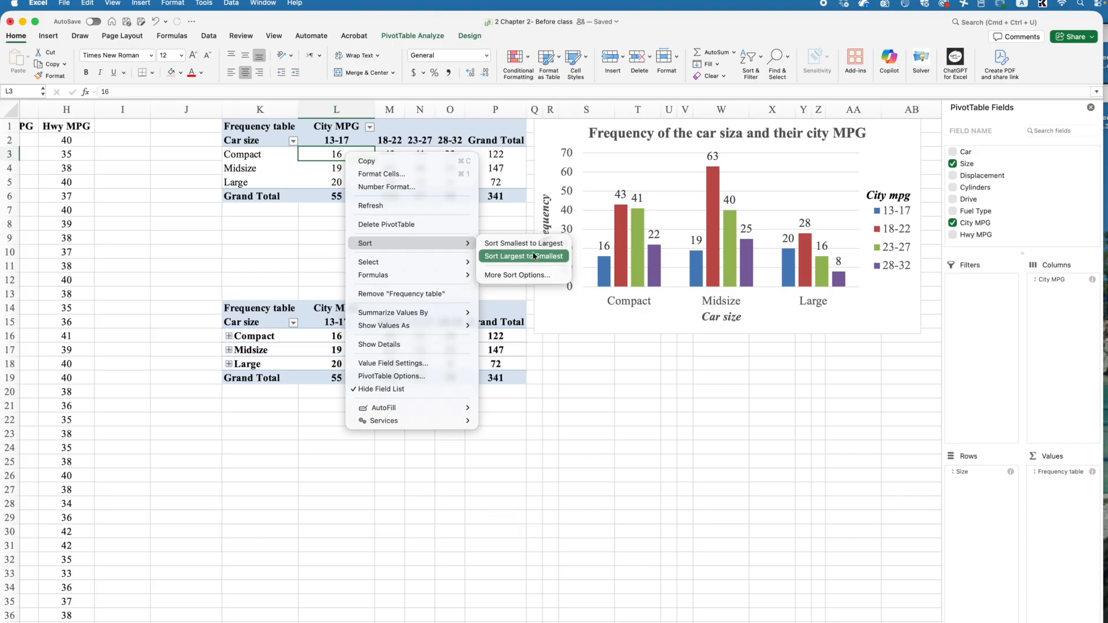
left_click(536, 257)
left_click(389, 265)
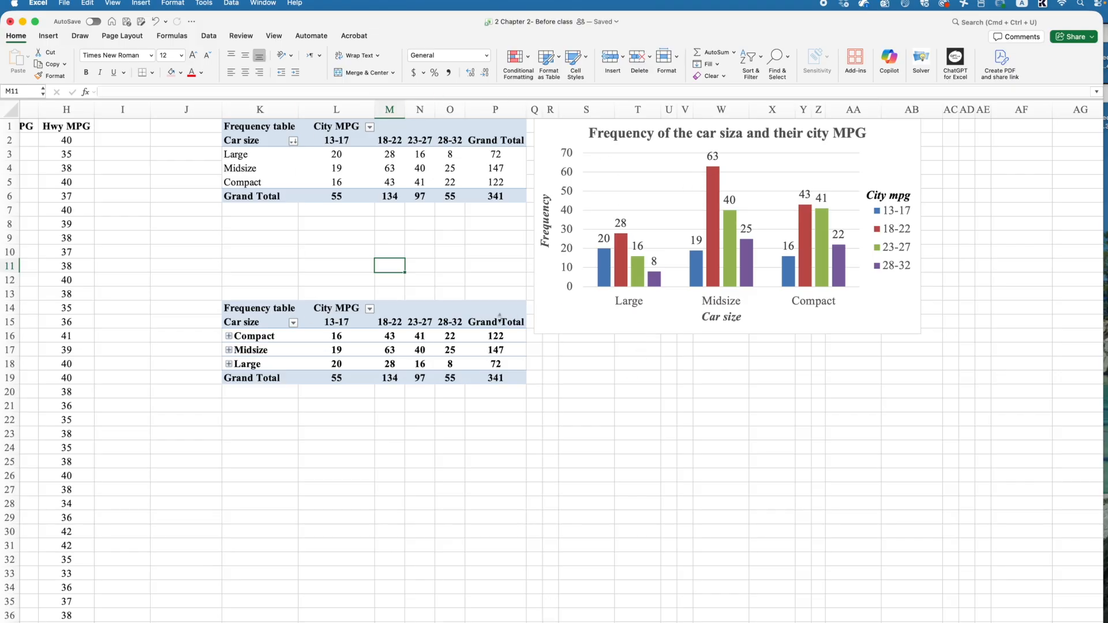
Step: Overwrite Hwy MPG cell H5 with 34tr, then clear the cell, undoing and redoing the deletion
left_click(277, 183)
left_click(53, 178)
type("34trg")
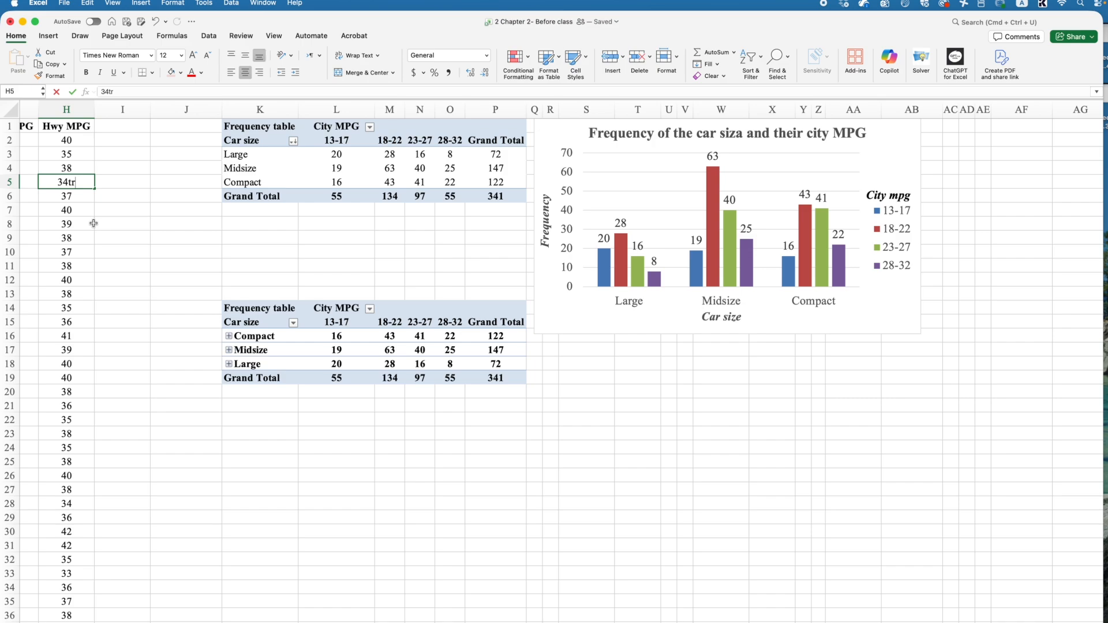
left_click(312, 131)
left_click(66, 177)
key("Delete")
key("super+z")
key("super+shift+z")
left_click(140, 227)
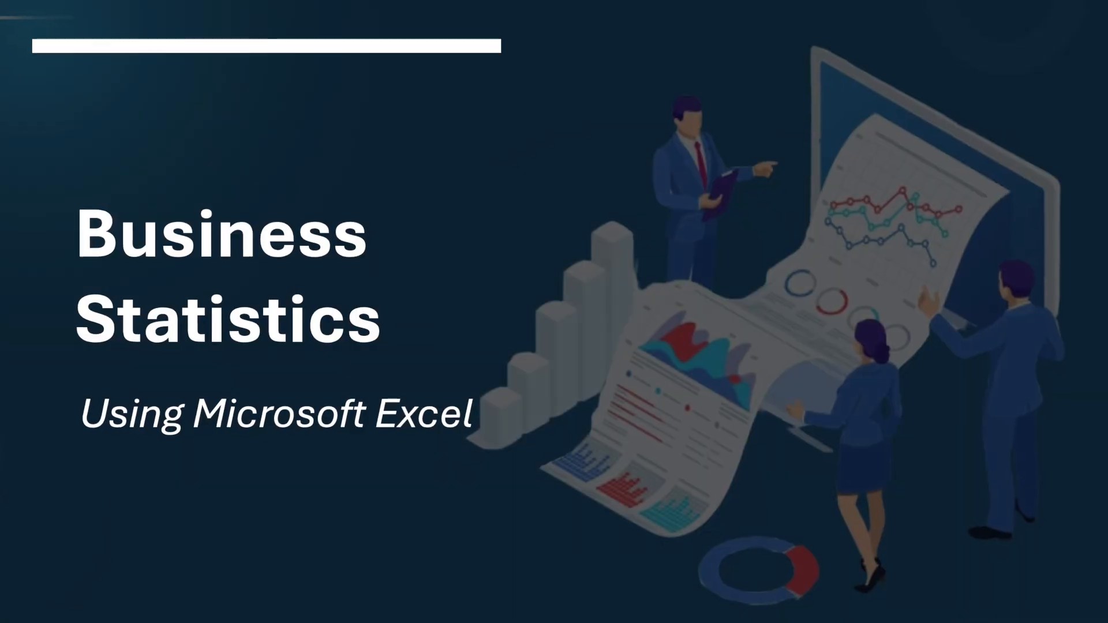